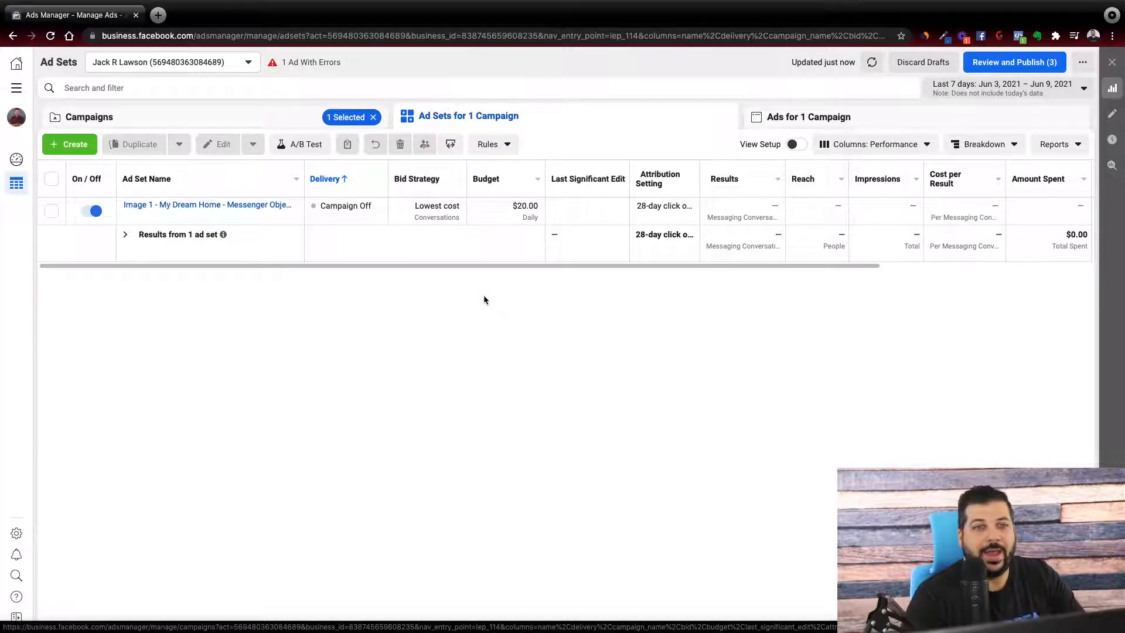
- Open the "Image 1 - My Dream Home" ad set for editing, checking its parent campaign's settings along the way
{"action": "left_click", "coordinate": [52, 212]}
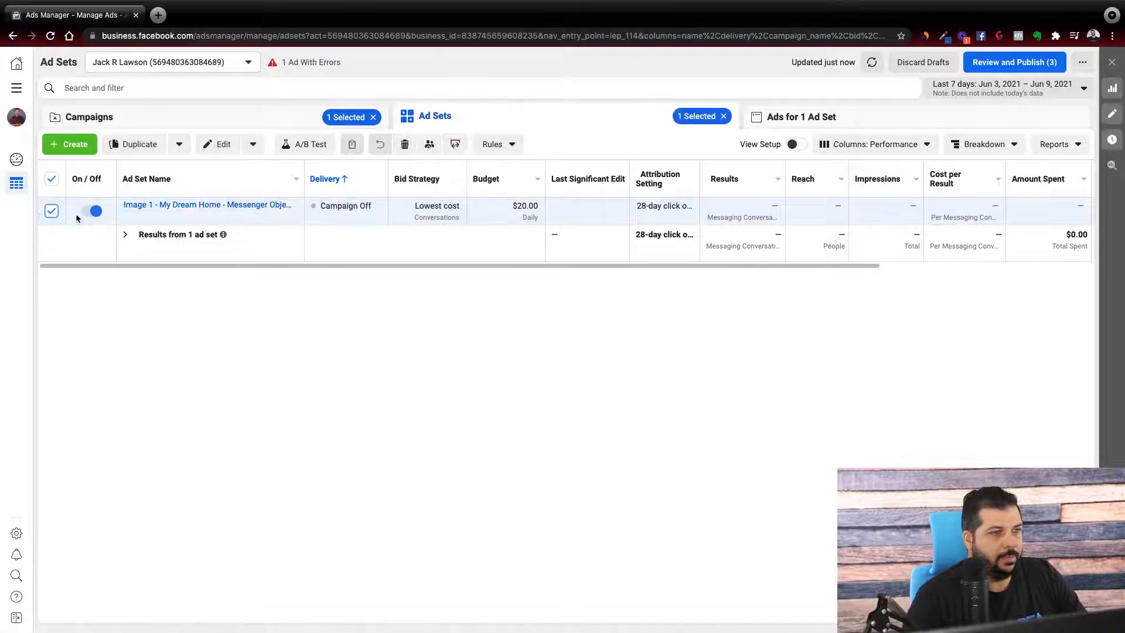
{"action": "left_click", "coordinate": [208, 214]}
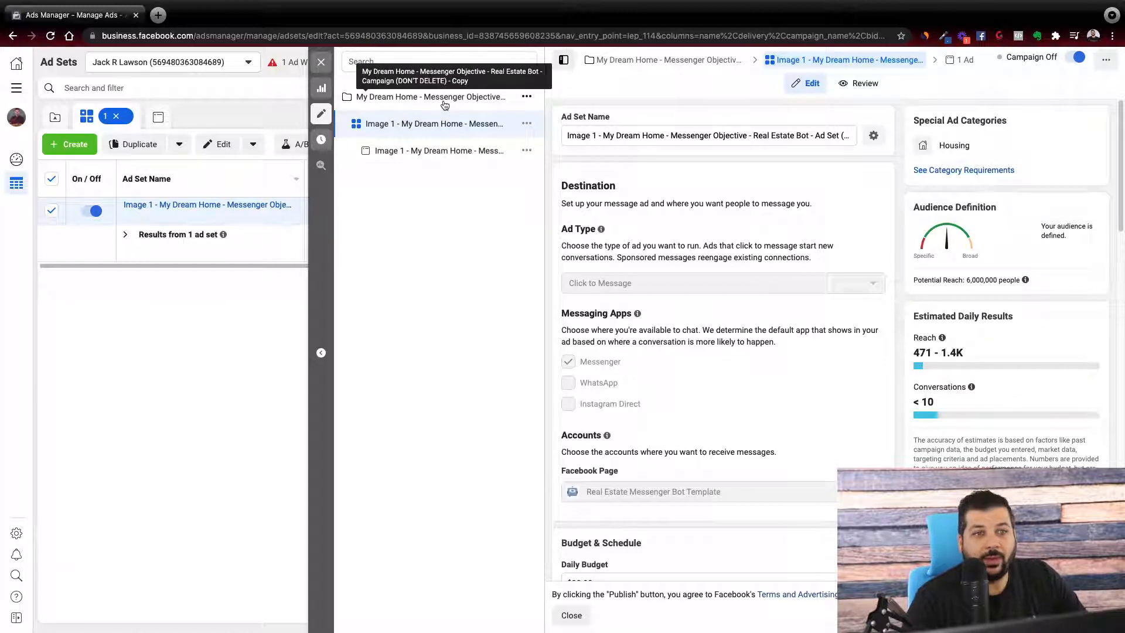
{"action": "left_click", "coordinate": [443, 101]}
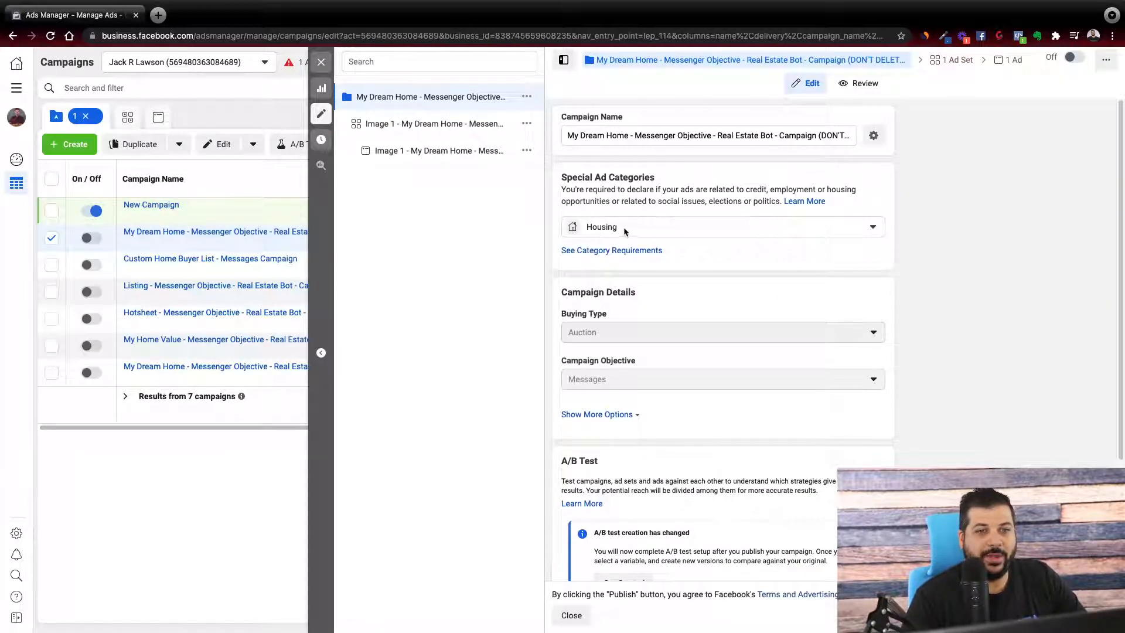
{"action": "left_click", "coordinate": [388, 131]}
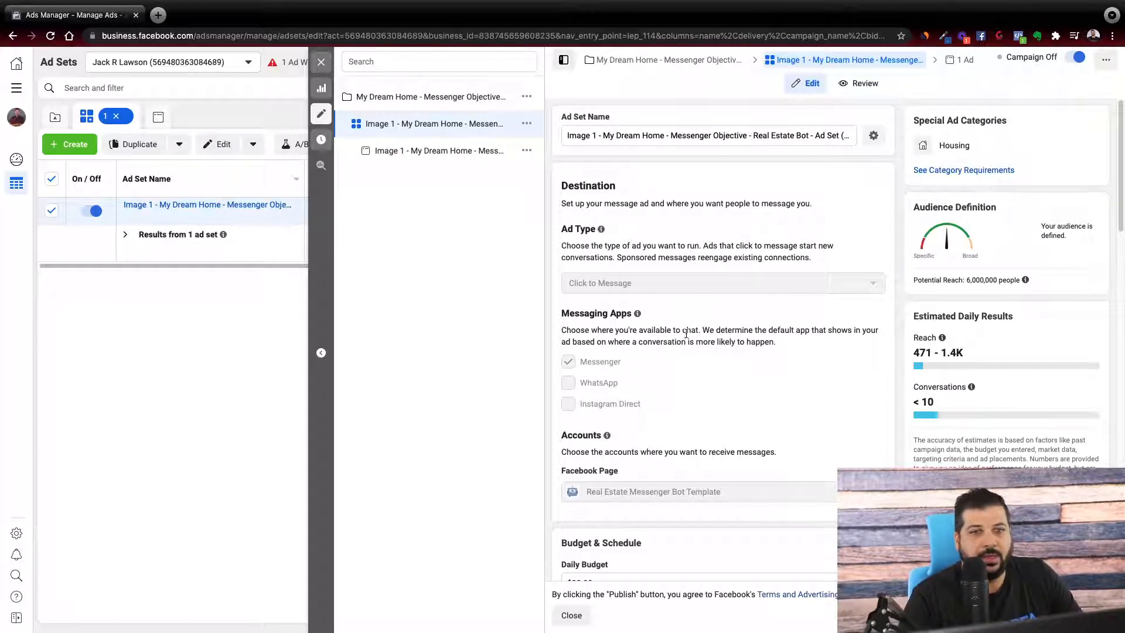
- Set the ad set's daily budget to $5.00
{"action": "scroll", "coordinate": [685, 330], "scroll_direction": "down", "scroll_amount": 3}
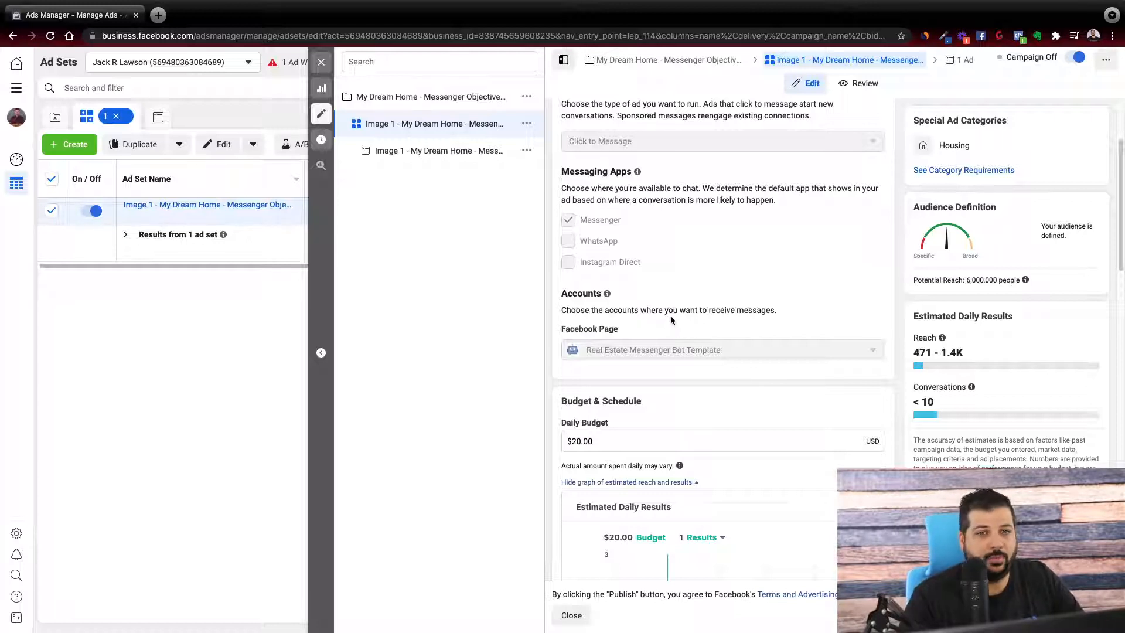
{"action": "scroll", "coordinate": [660, 298], "scroll_direction": "down", "scroll_amount": 1}
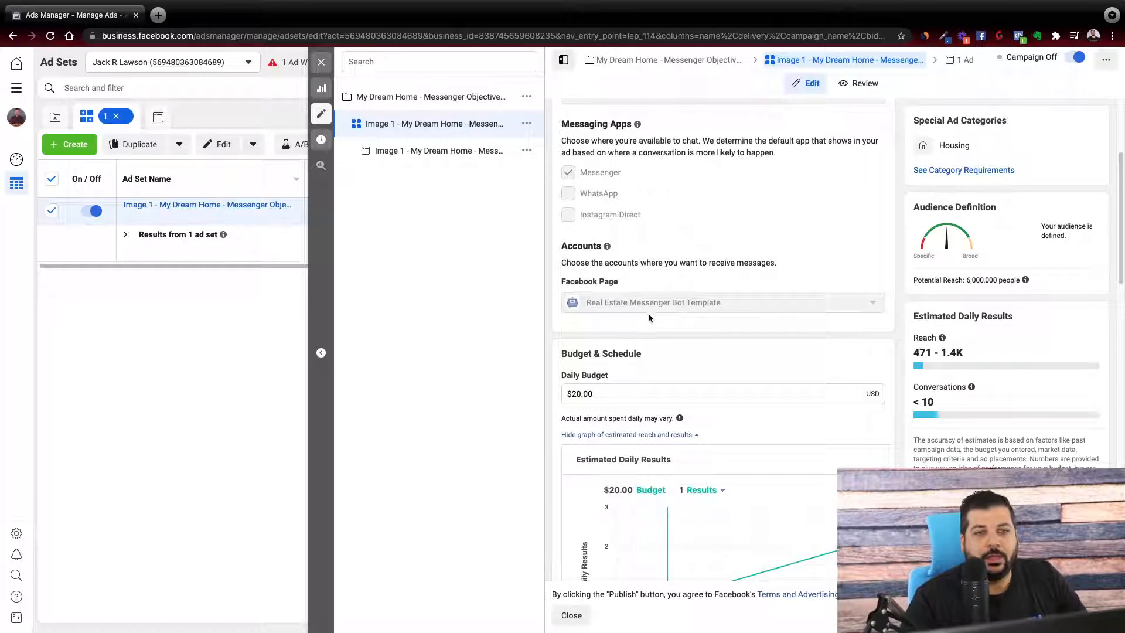
{"action": "scroll", "coordinate": [648, 313], "scroll_direction": "up", "scroll_amount": 1}
{"action": "scroll", "coordinate": [644, 325], "scroll_direction": "up", "scroll_amount": 3}
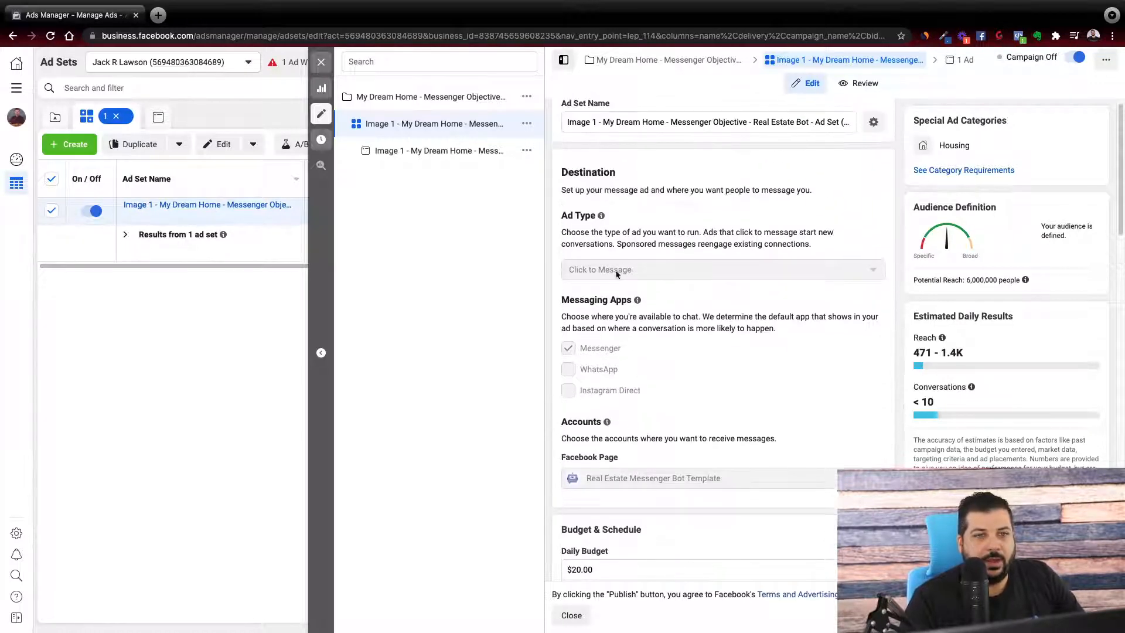
{"action": "scroll", "coordinate": [612, 222], "scroll_direction": "up", "scroll_amount": 1}
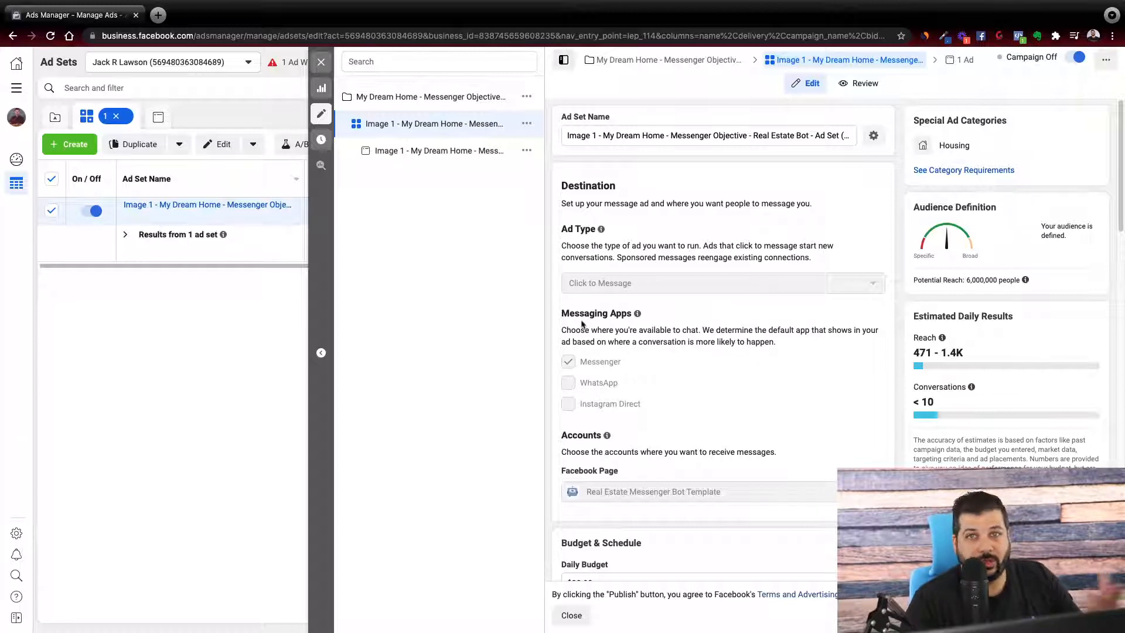
{"action": "scroll", "coordinate": [600, 328], "scroll_direction": "down", "scroll_amount": 4}
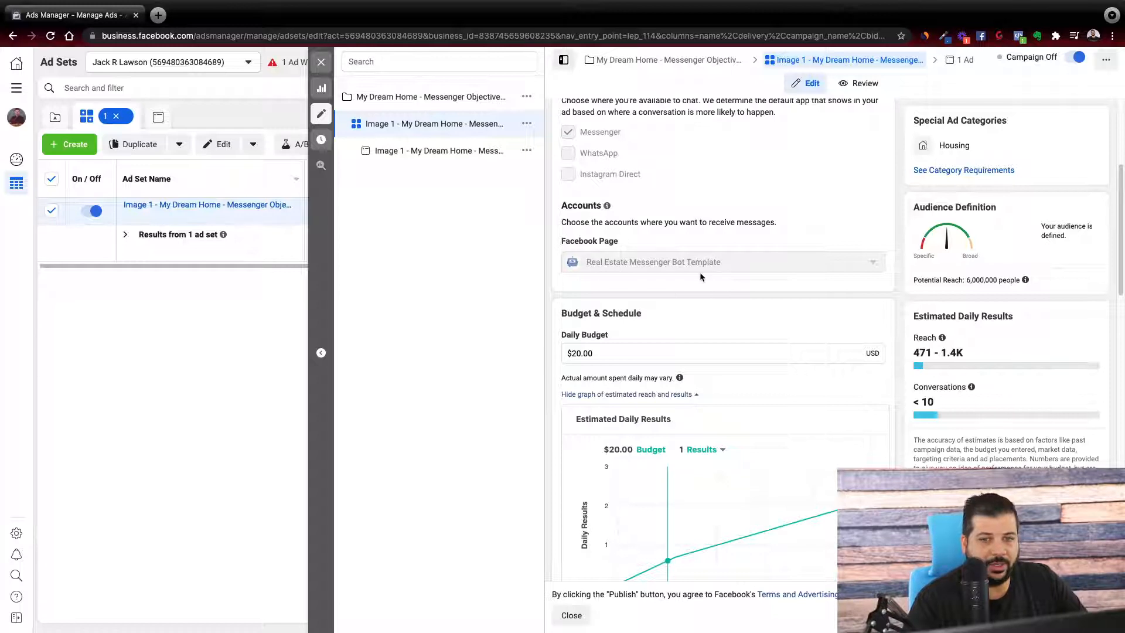
{"action": "scroll", "coordinate": [700, 274], "scroll_direction": "down", "scroll_amount": 2}
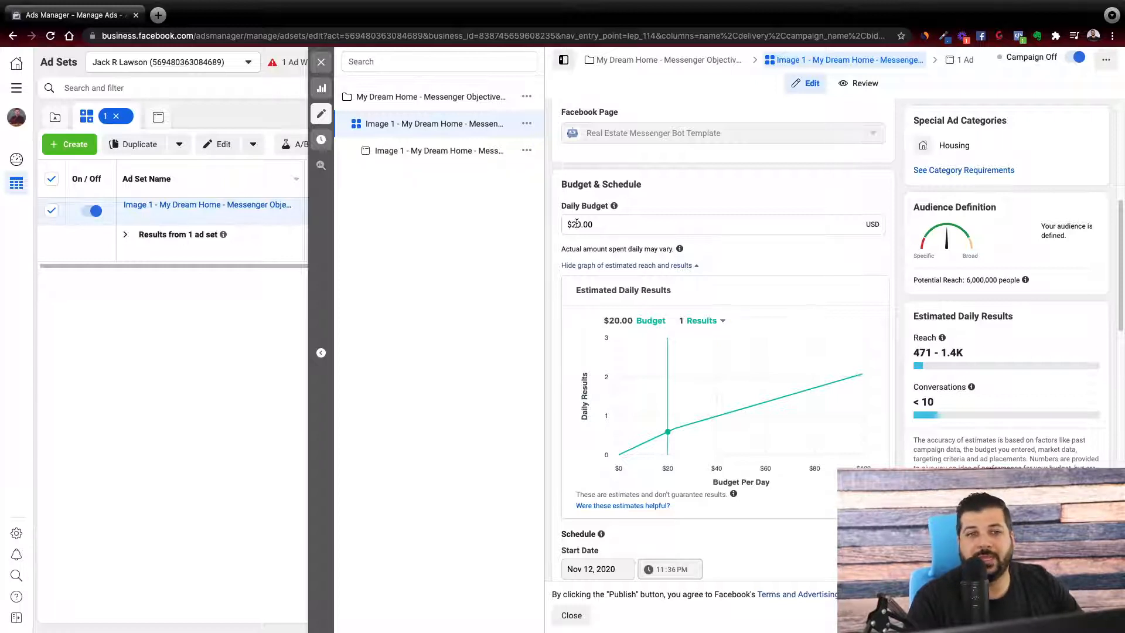
{"action": "left_click", "coordinate": [576, 224]}
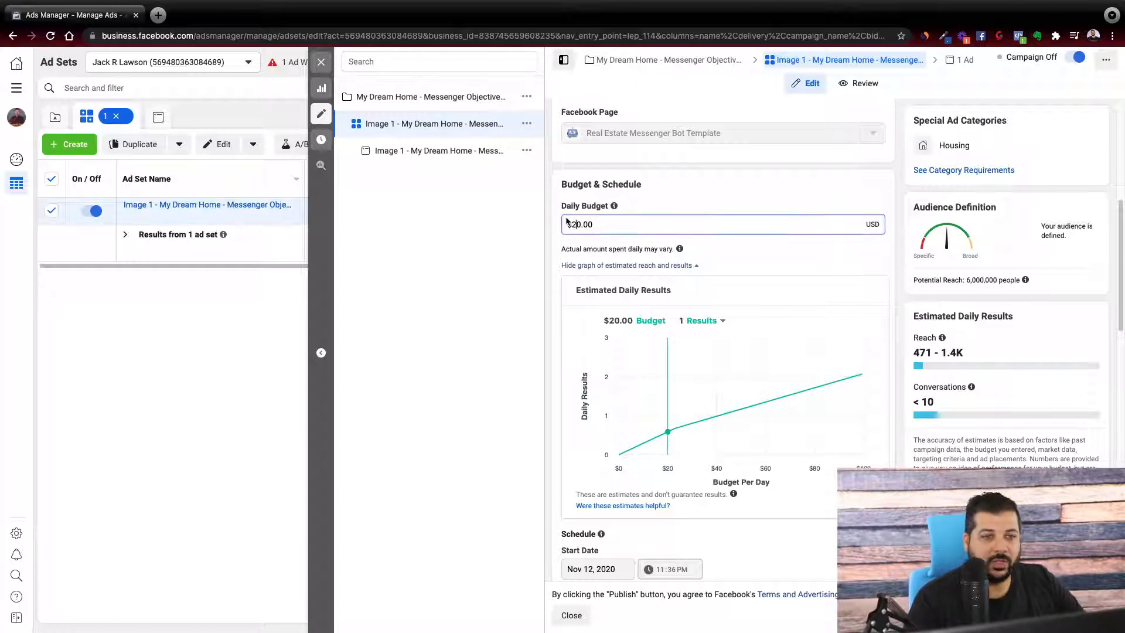
{"action": "key", "text": "BackSpace"}
{"action": "key", "text": "BackSpace"}
{"action": "type", "text": "5"}
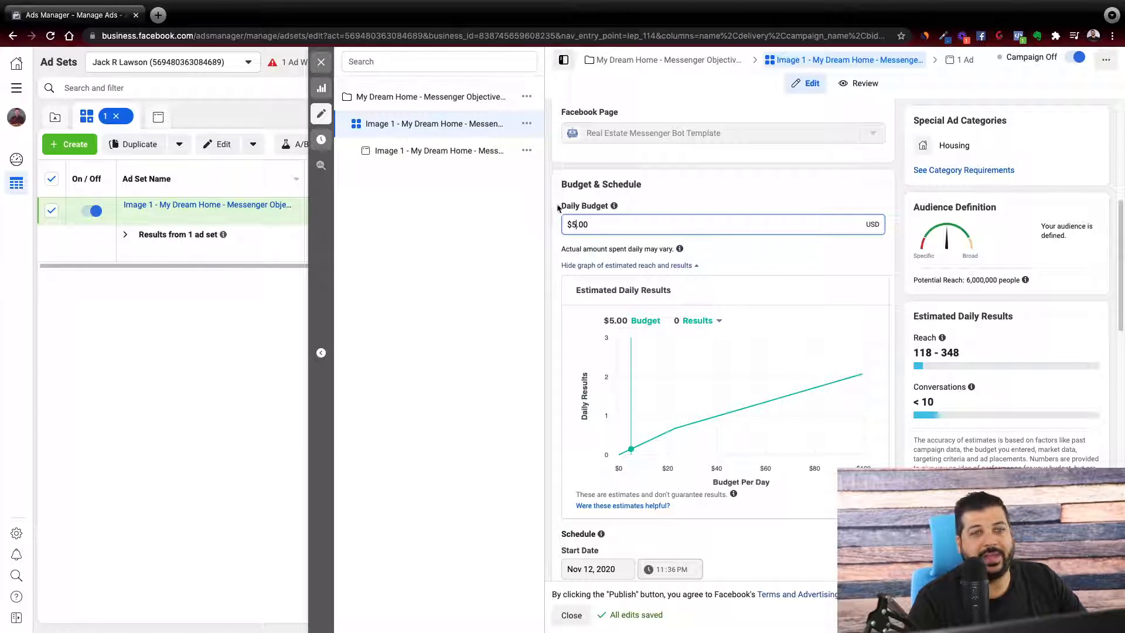
- Examine the estimated daily results graph for the budget and the audience's potential reach
{"action": "mouse_move", "coordinate": [679, 248]}
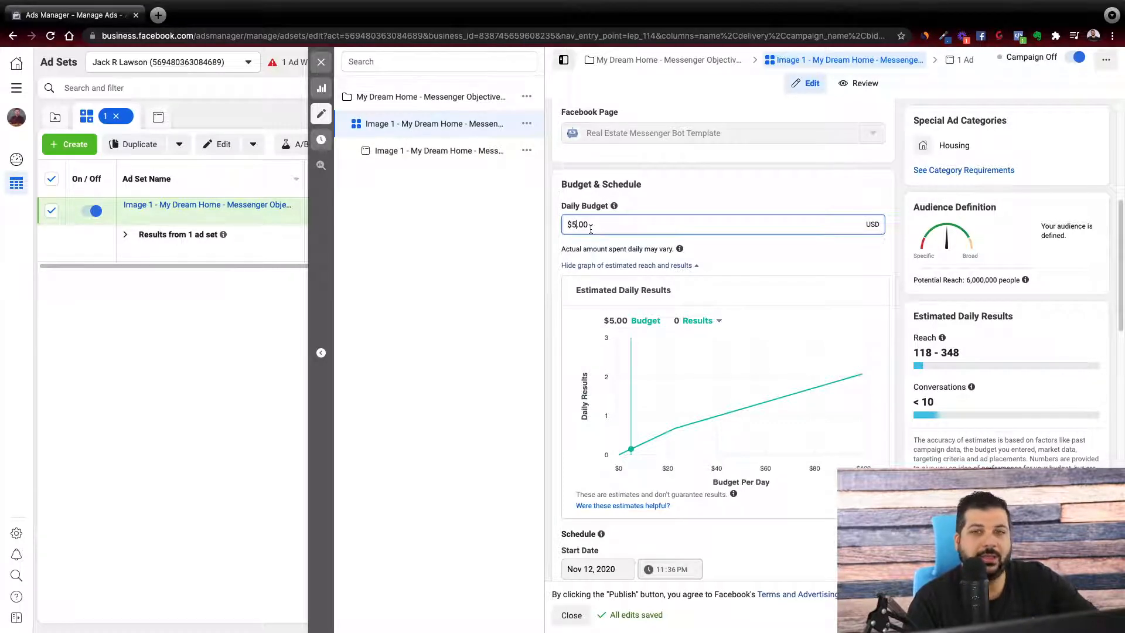
{"action": "scroll", "coordinate": [563, 294], "scroll_direction": "down", "scroll_amount": 2}
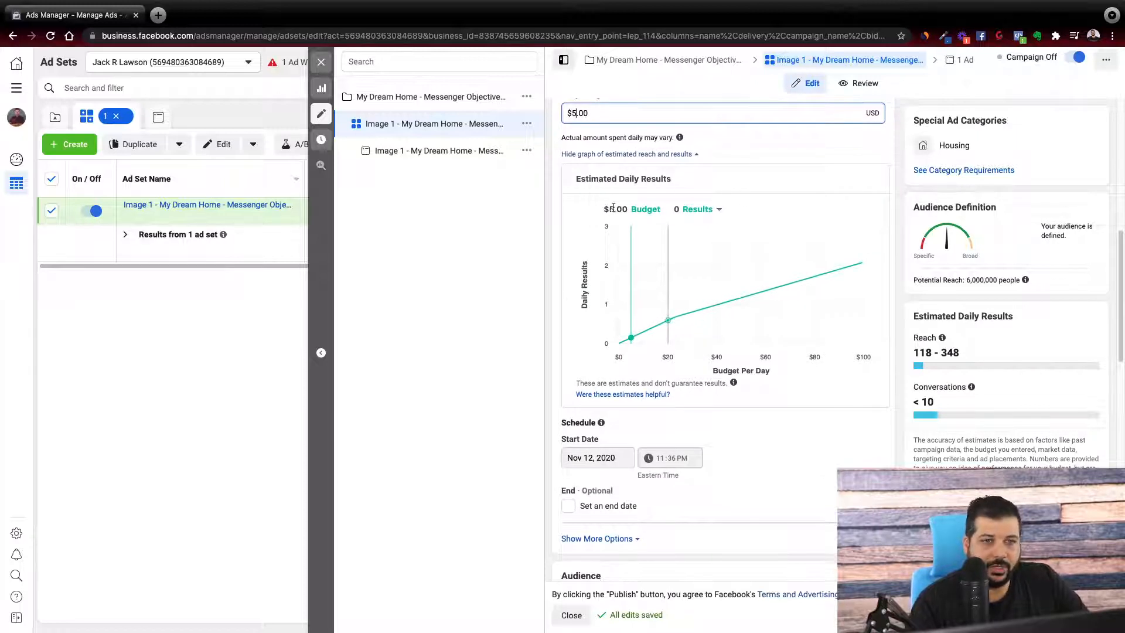
{"action": "left_click", "coordinate": [630, 337]}
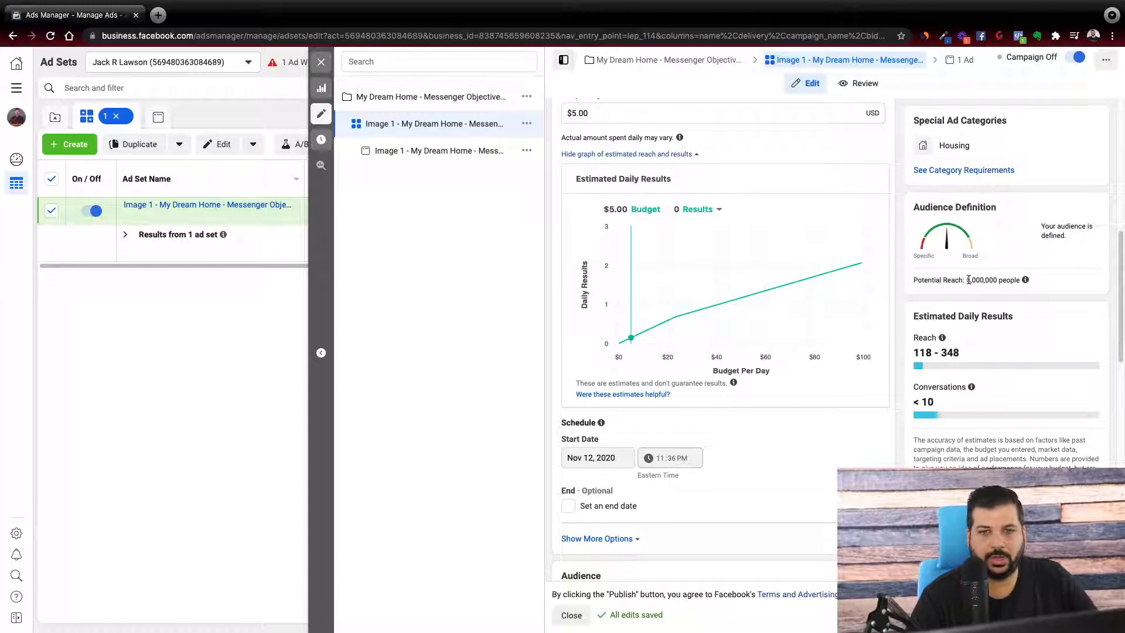
{"action": "left_click_drag", "start_coordinate": [967, 279], "coordinate": [988, 280]}
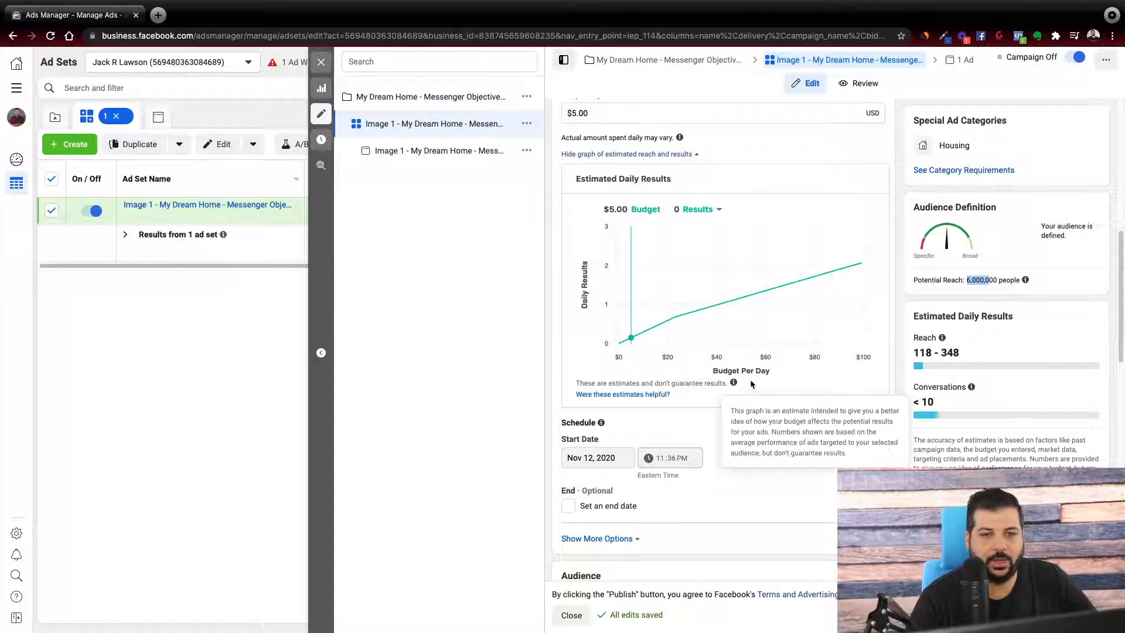
{"action": "mouse_move", "coordinate": [735, 384]}
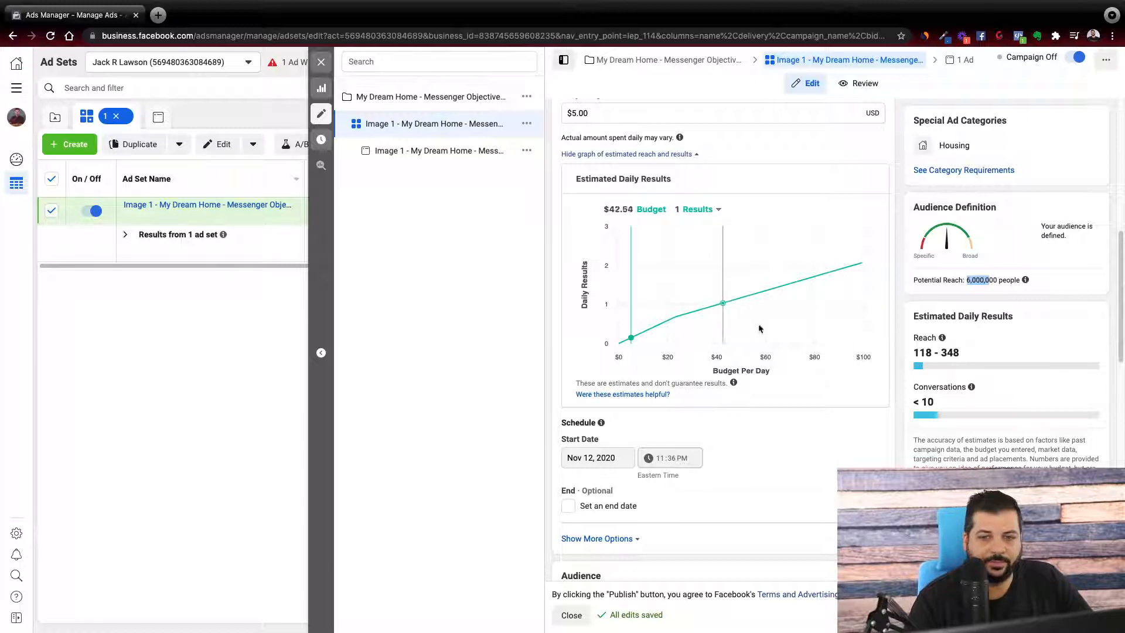
- Try adding an optional end date to the ad set's schedule, and turn the option off again
{"action": "scroll", "coordinate": [768, 328], "scroll_direction": "down", "scroll_amount": 2}
{"action": "scroll", "coordinate": [780, 372], "scroll_direction": "down", "scroll_amount": 1}
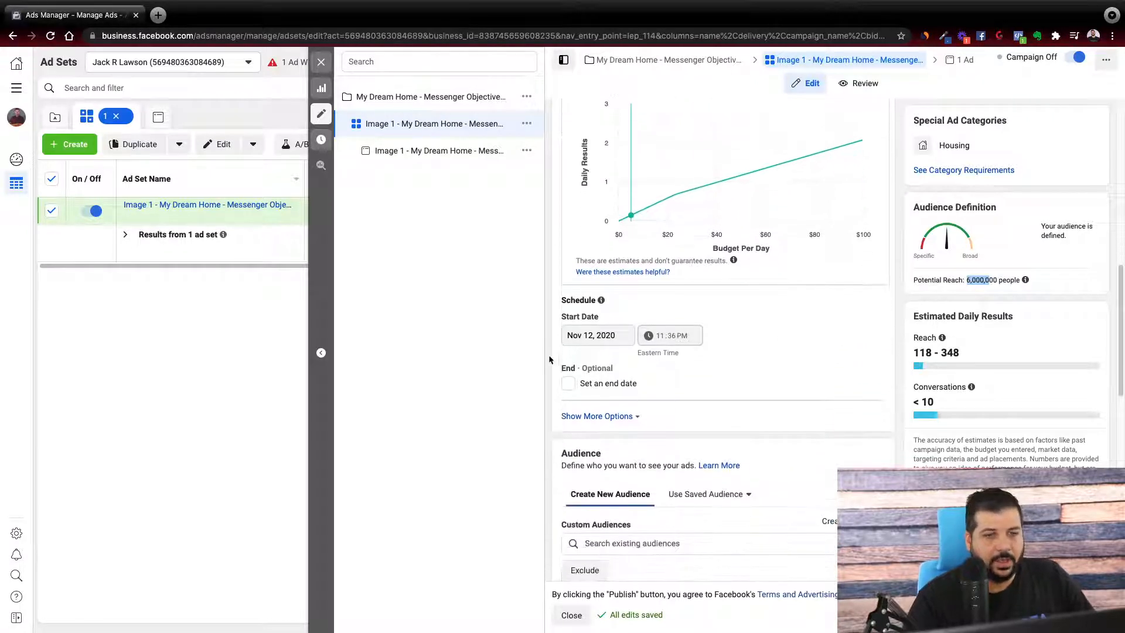
{"action": "mouse_move", "coordinate": [601, 297]}
{"action": "scroll", "coordinate": [585, 274], "scroll_direction": "down", "scroll_amount": 1}
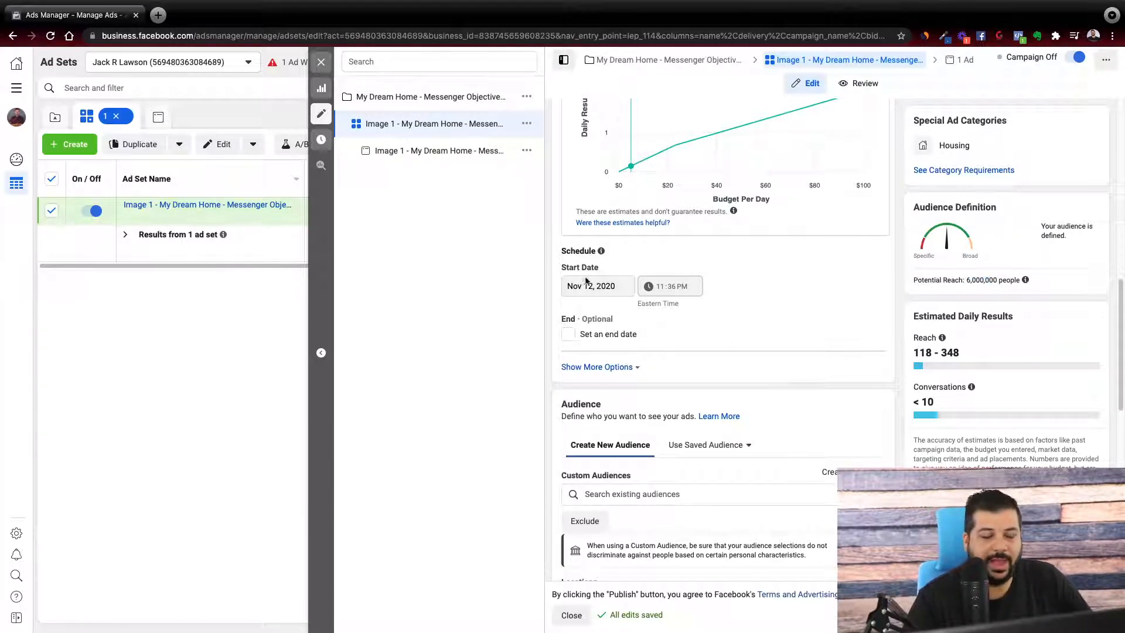
{"action": "left_click", "coordinate": [568, 335]}
{"action": "left_click", "coordinate": [616, 363]}
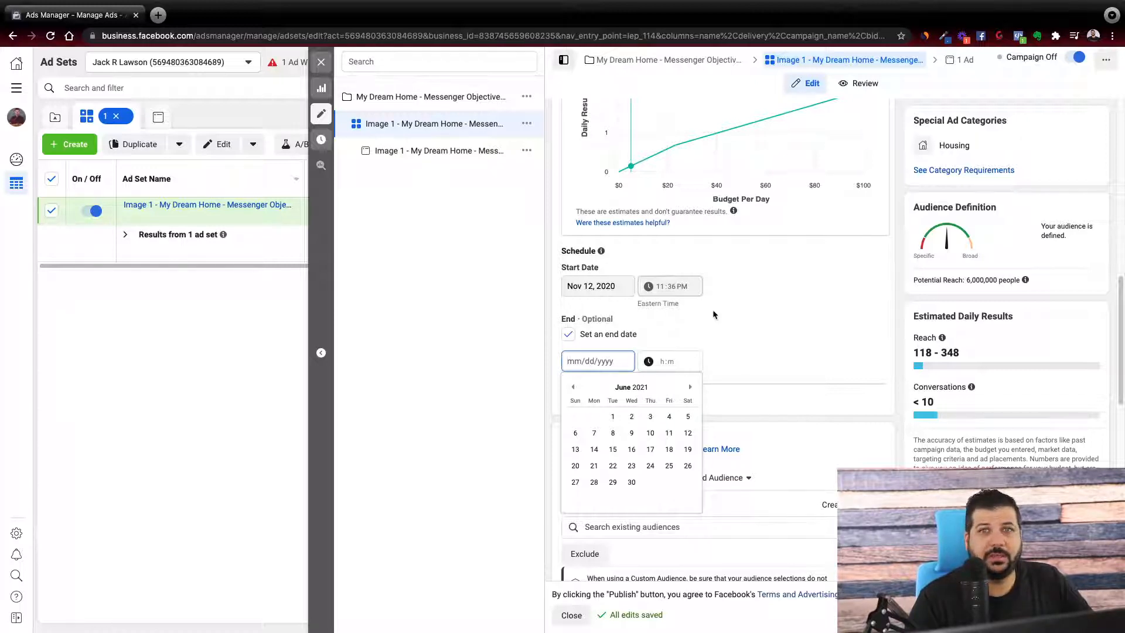
{"action": "left_click", "coordinate": [568, 334]}
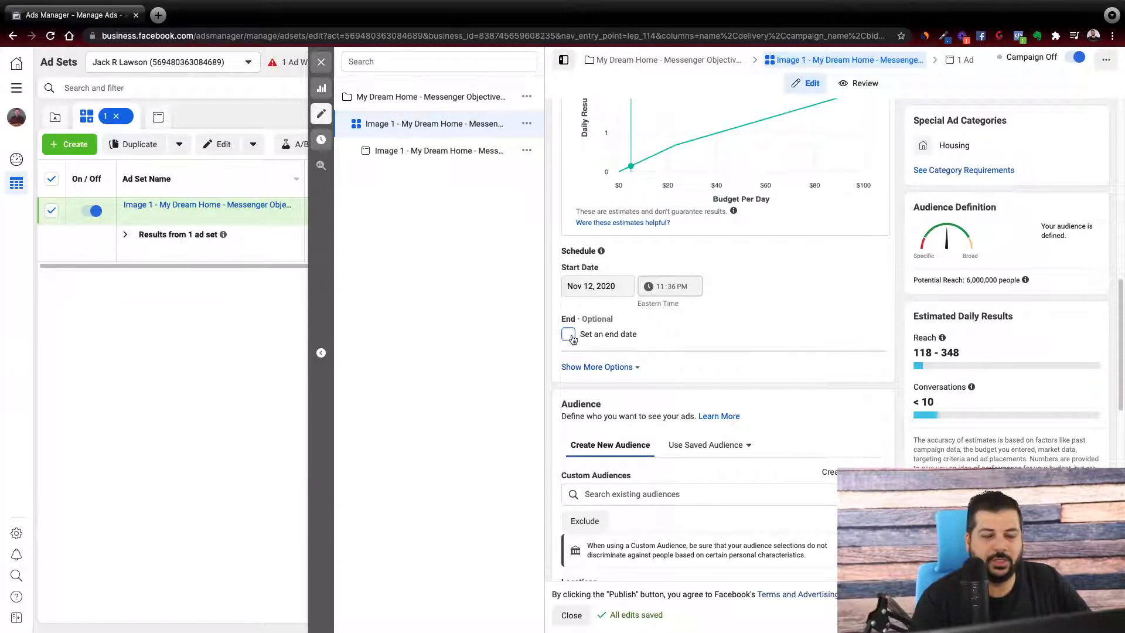
- Look through the existing custom audiences available in the ad set's Audience section
{"action": "scroll", "coordinate": [658, 319], "scroll_direction": "down", "scroll_amount": 1}
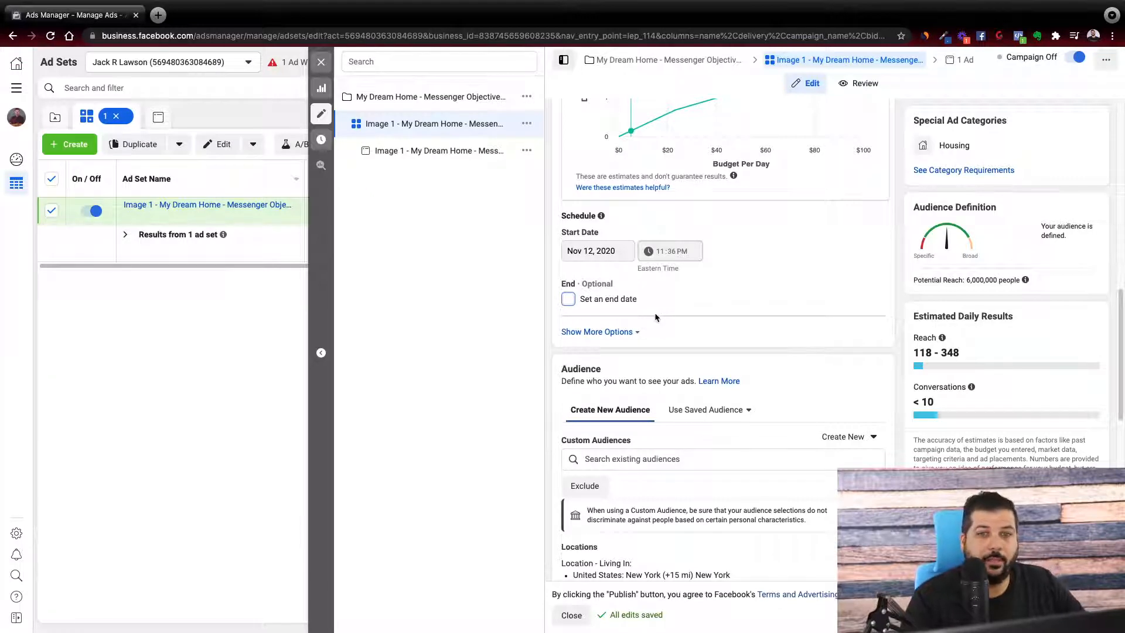
{"action": "scroll", "coordinate": [721, 306], "scroll_direction": "down", "scroll_amount": 3}
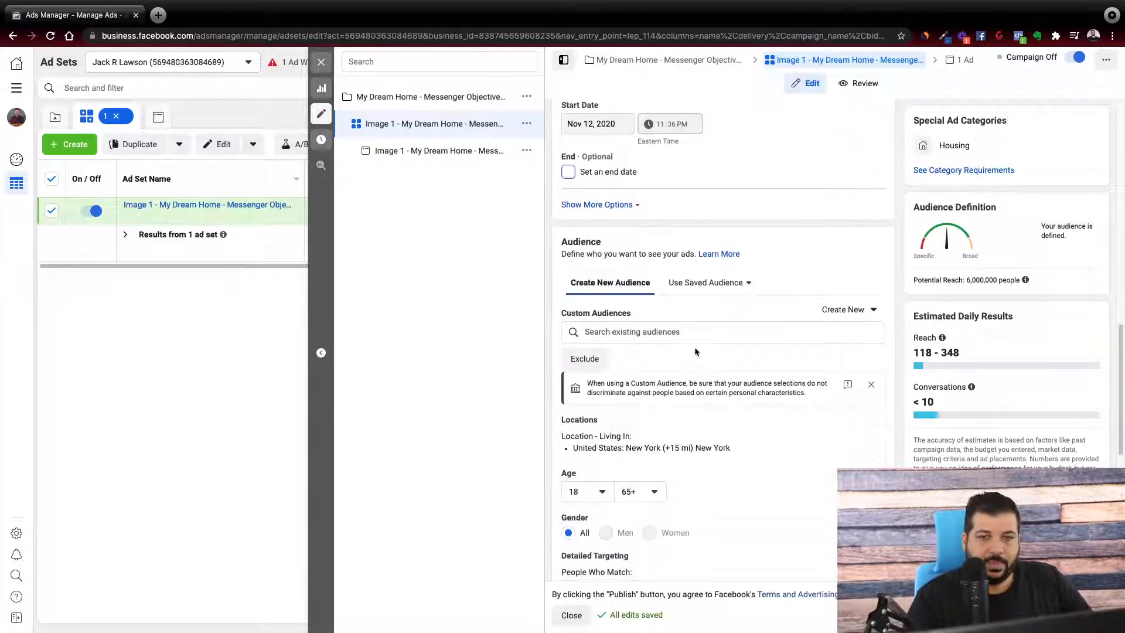
{"action": "scroll", "coordinate": [668, 299], "scroll_direction": "down", "scroll_amount": 1}
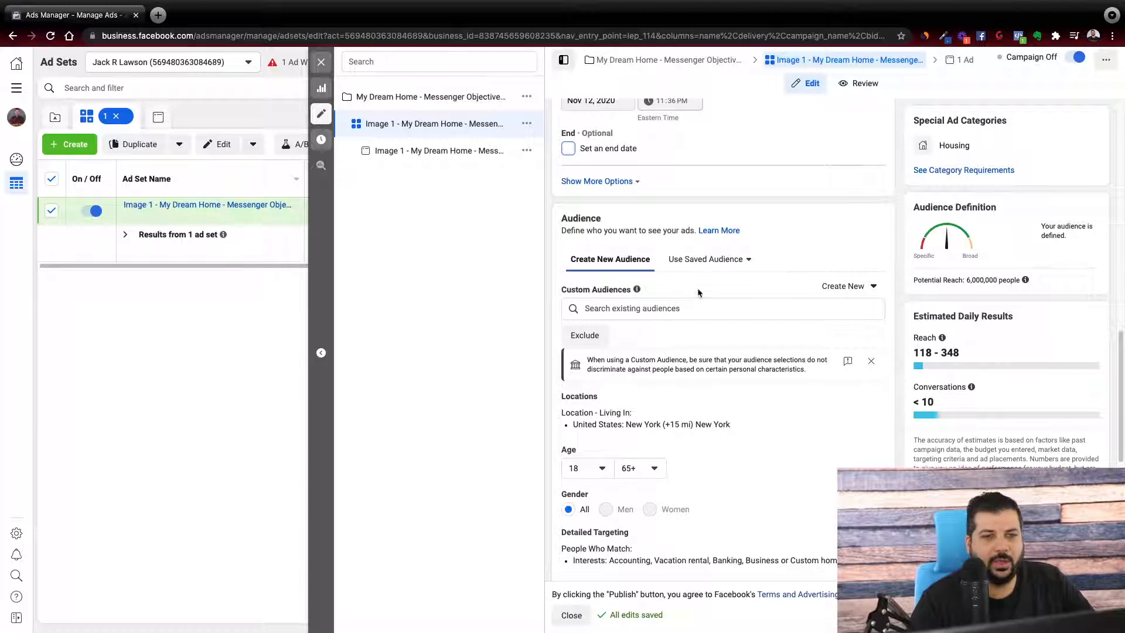
{"action": "scroll", "coordinate": [698, 291], "scroll_direction": "down", "scroll_amount": 4}
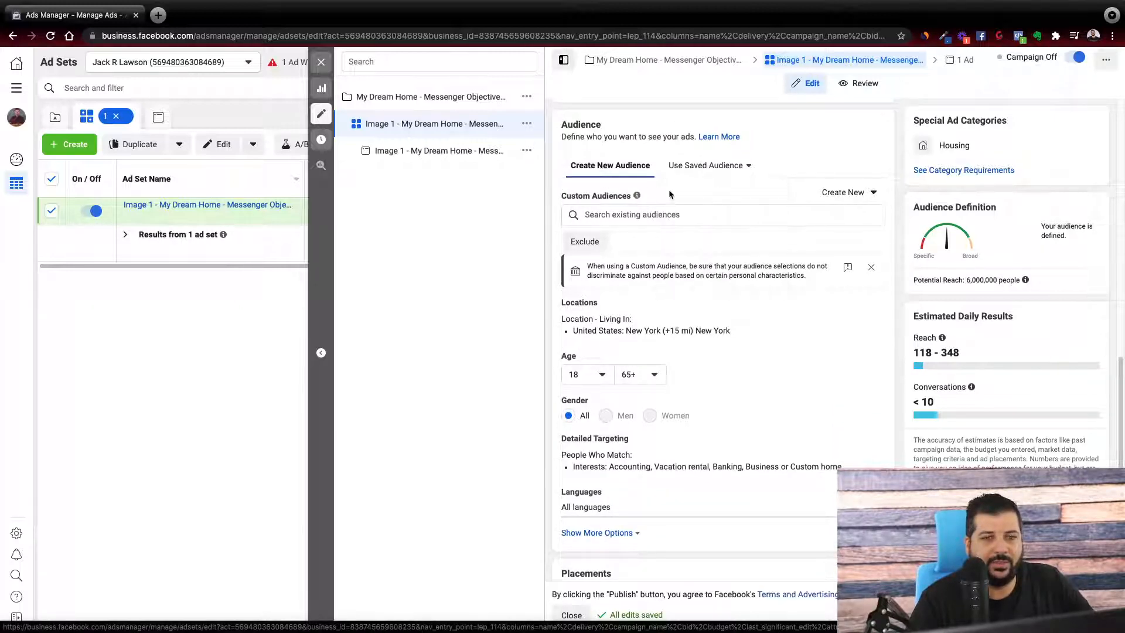
{"action": "left_click", "coordinate": [614, 214]}
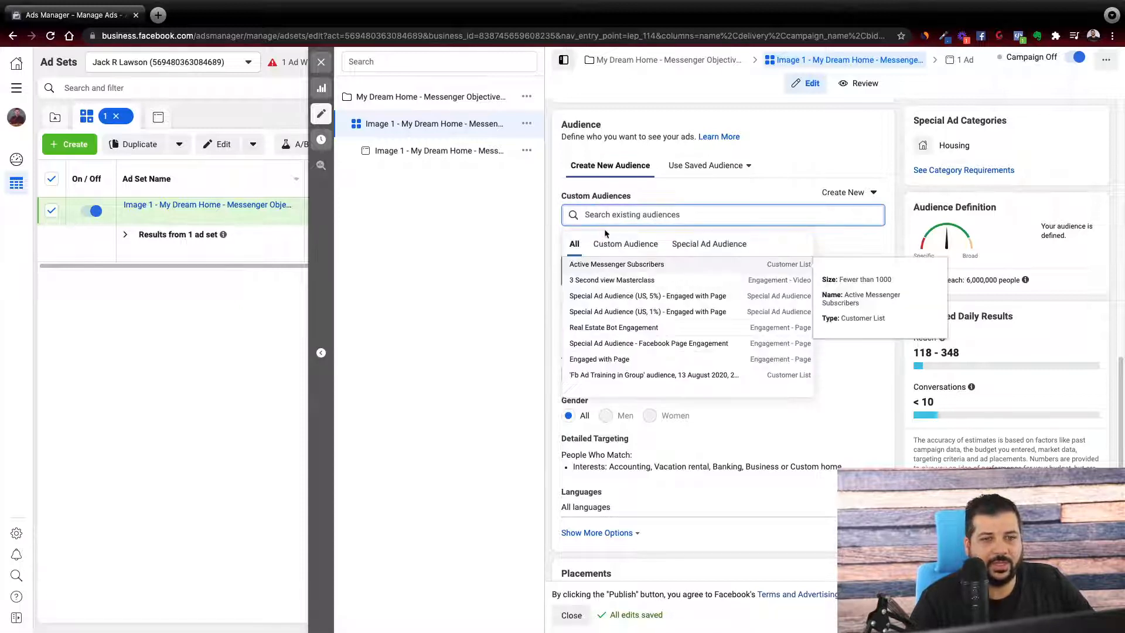
{"action": "left_click", "coordinate": [548, 237]}
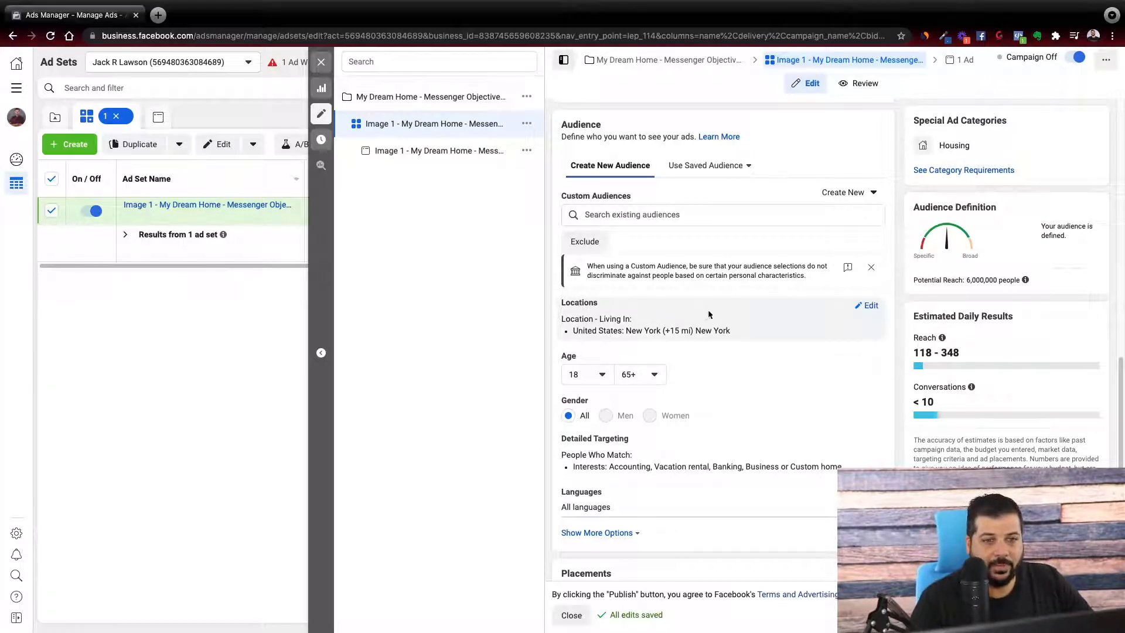
- Replace the audience location New York with the city of Lakeland, Florida, United States
{"action": "scroll", "coordinate": [706, 317], "scroll_direction": "down", "scroll_amount": 1}
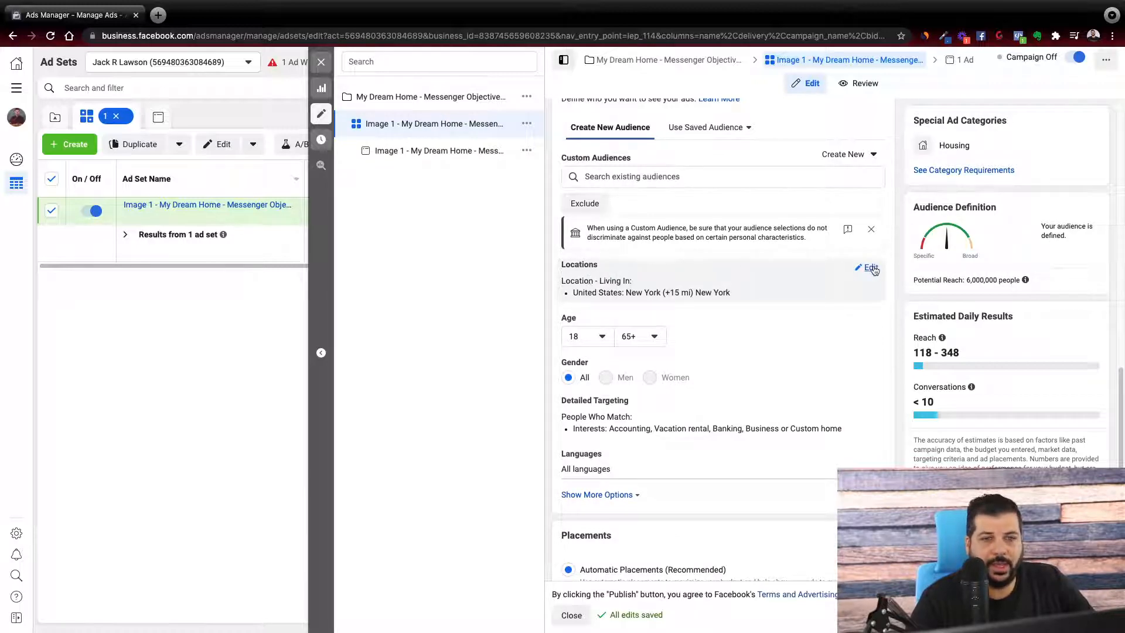
{"action": "left_click", "coordinate": [871, 267]}
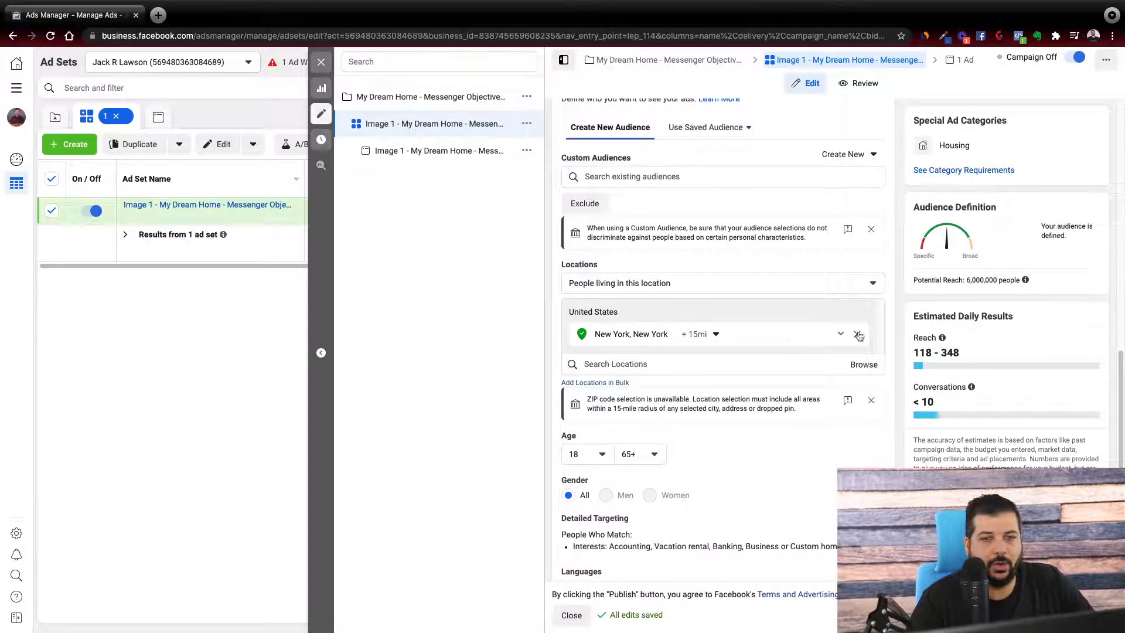
{"action": "left_click", "coordinate": [856, 335]}
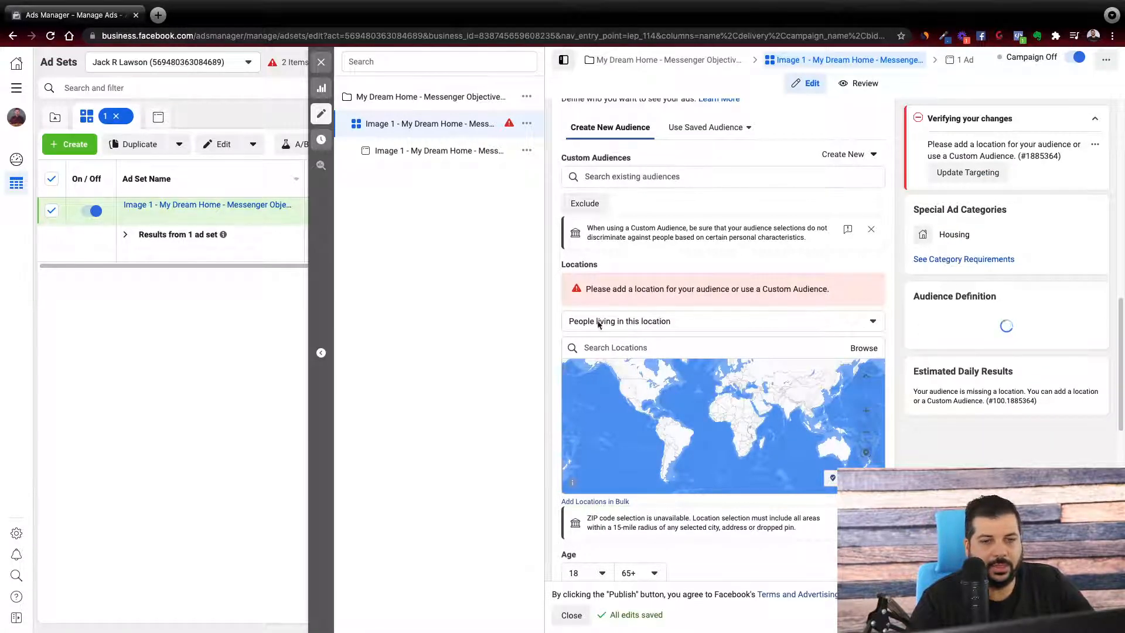
{"action": "left_click", "coordinate": [618, 351]}
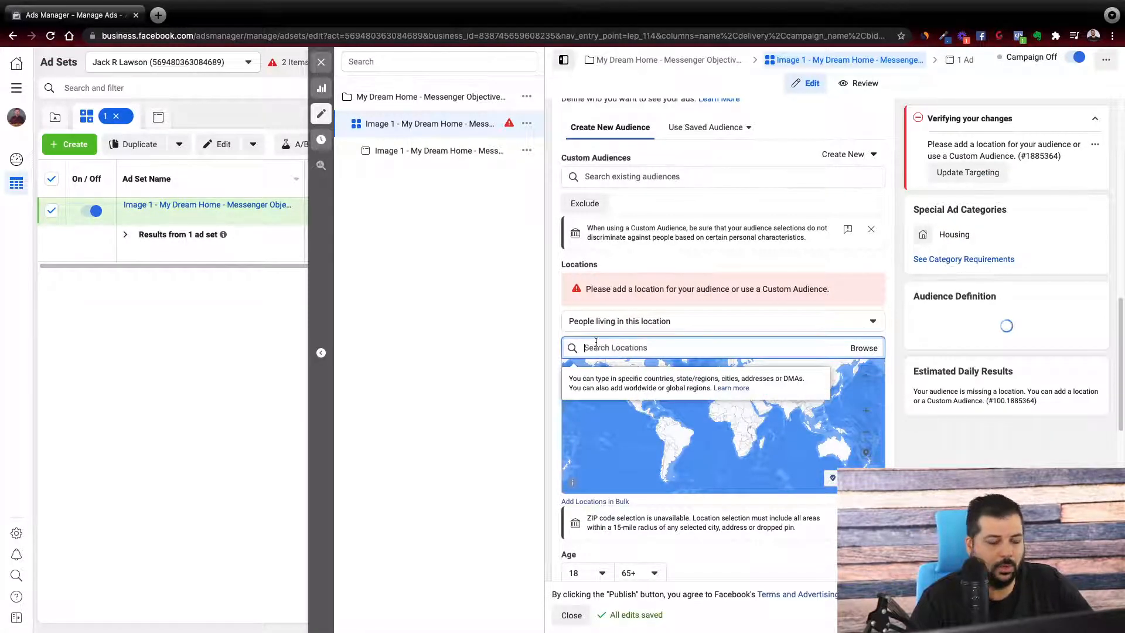
{"action": "type", "text": "lakeland"}
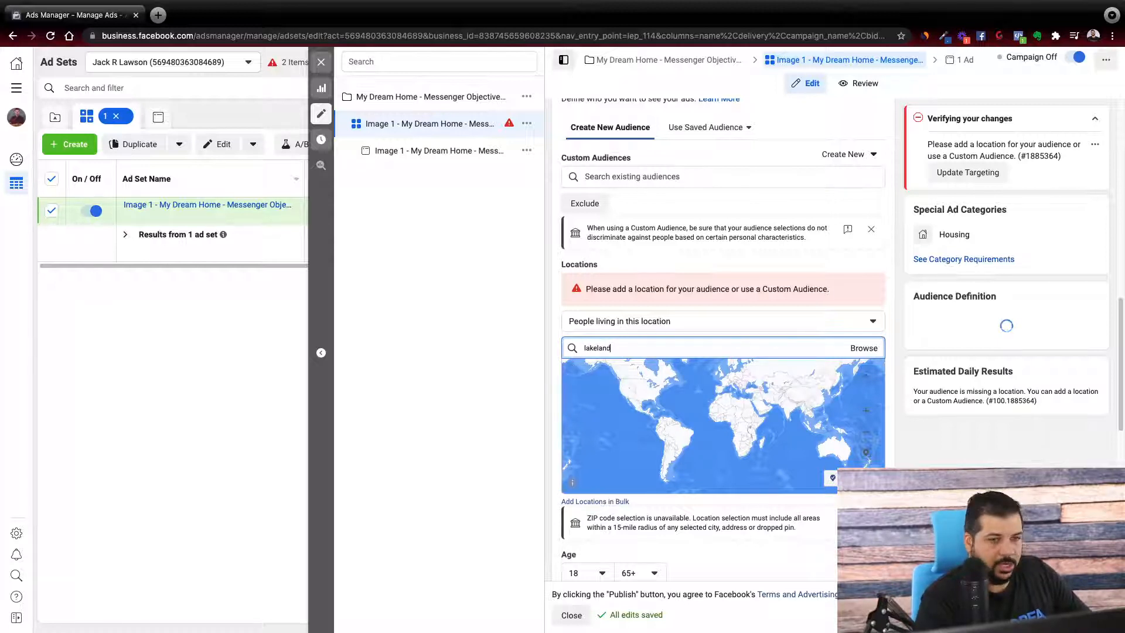
{"action": "type", "text": ", fl"}
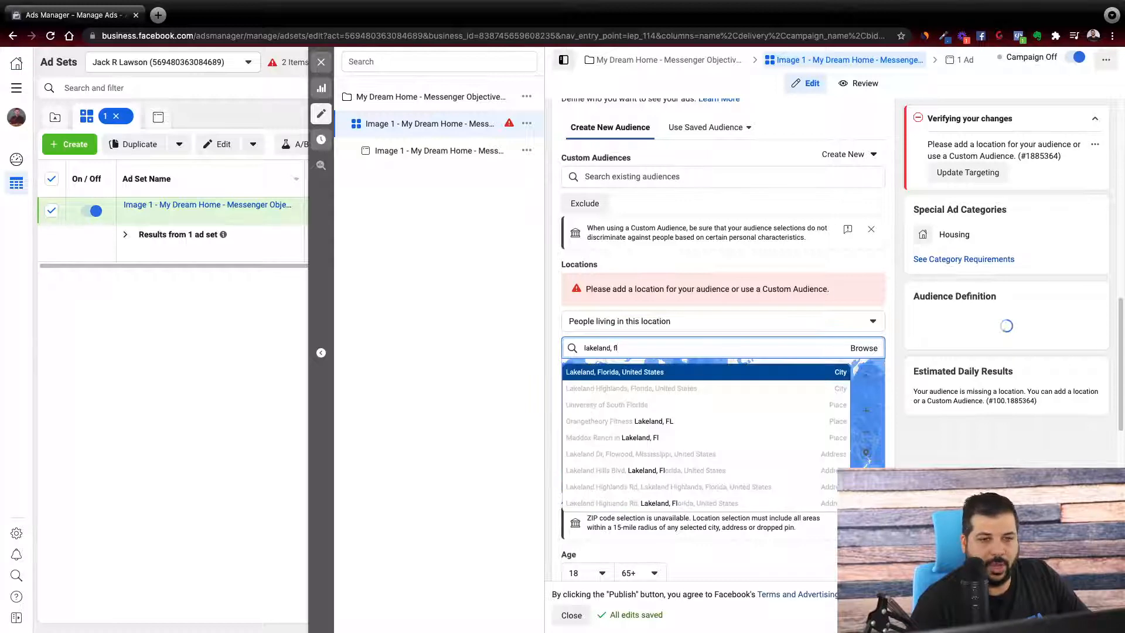
{"action": "left_click", "coordinate": [605, 372]}
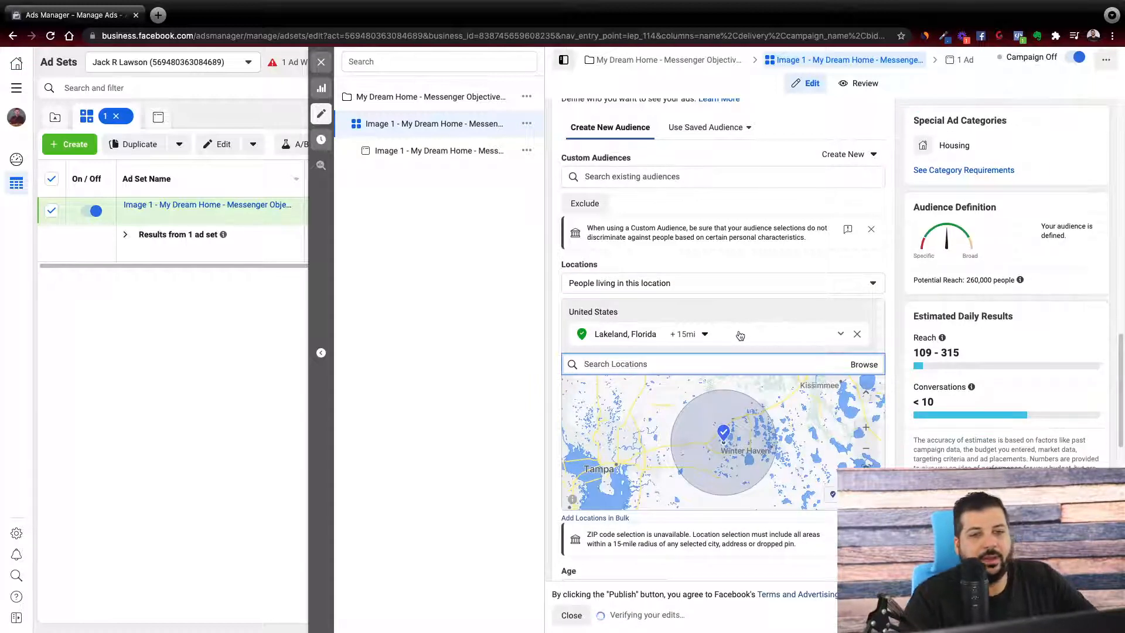
- Try widening the targeting radius around Lakeland, Florida to 50 miles, and set it back to 15 miles
{"action": "left_click", "coordinate": [705, 335]}
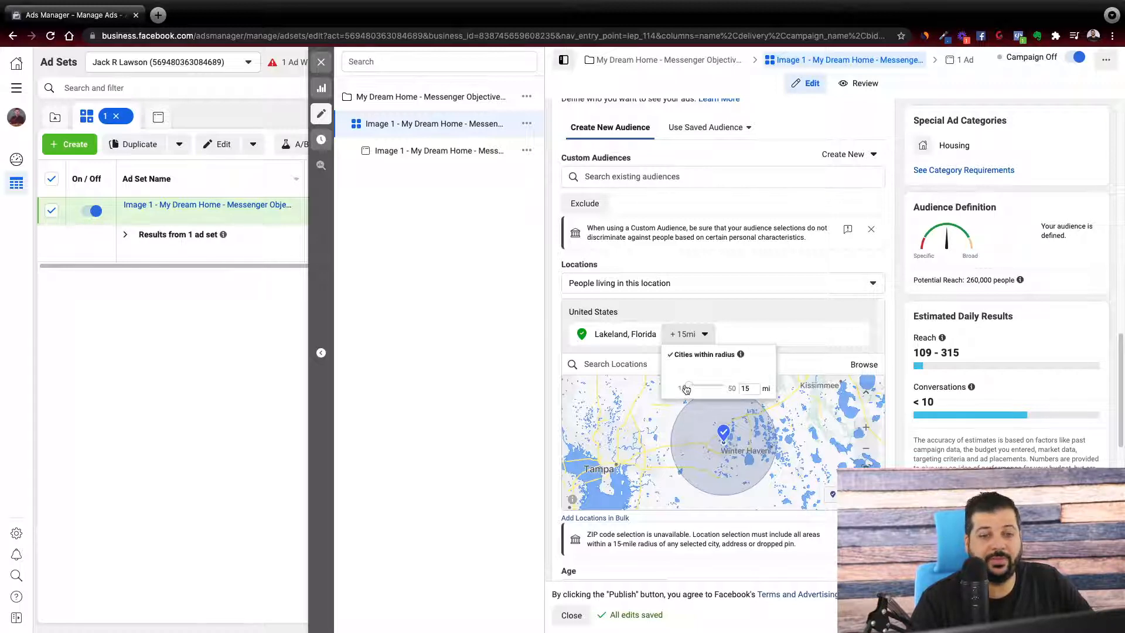
{"action": "left_click", "coordinate": [645, 337]}
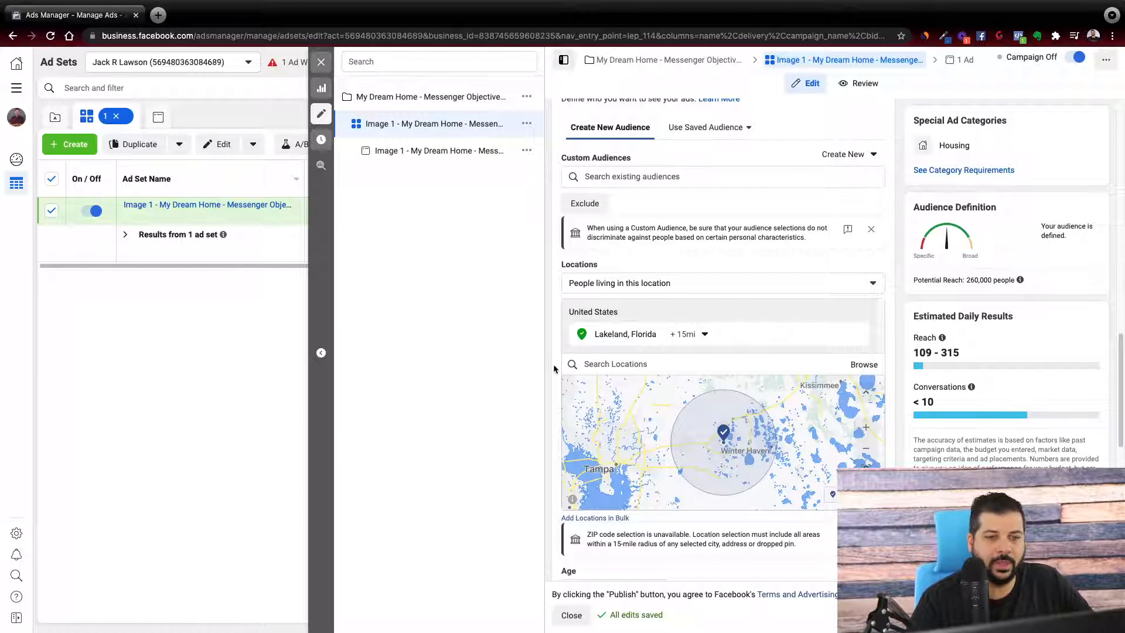
{"action": "left_click", "coordinate": [706, 334]}
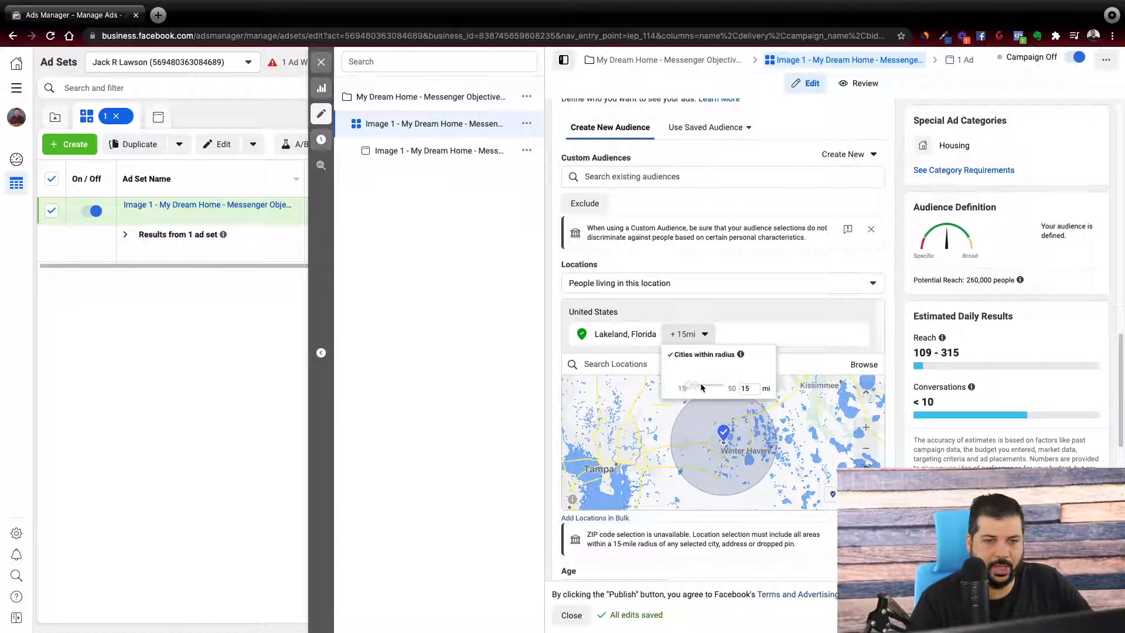
{"action": "left_click_drag", "start_coordinate": [728, 384], "coordinate": [736, 385]}
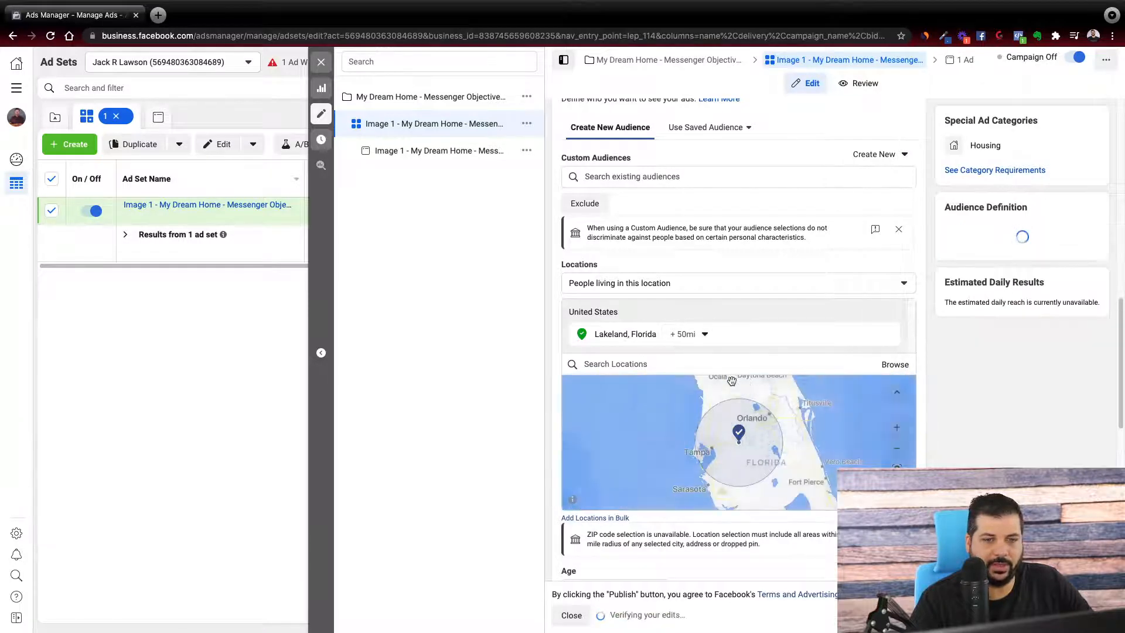
{"action": "left_click", "coordinate": [704, 333]}
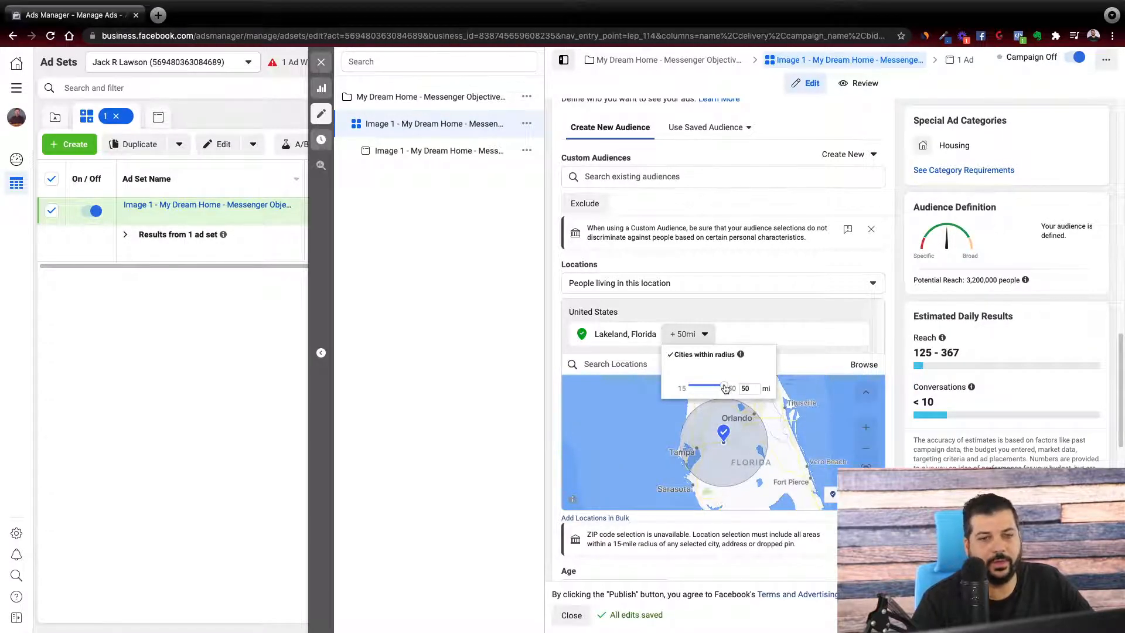
{"action": "left_click_drag", "start_coordinate": [726, 389], "coordinate": [678, 389]}
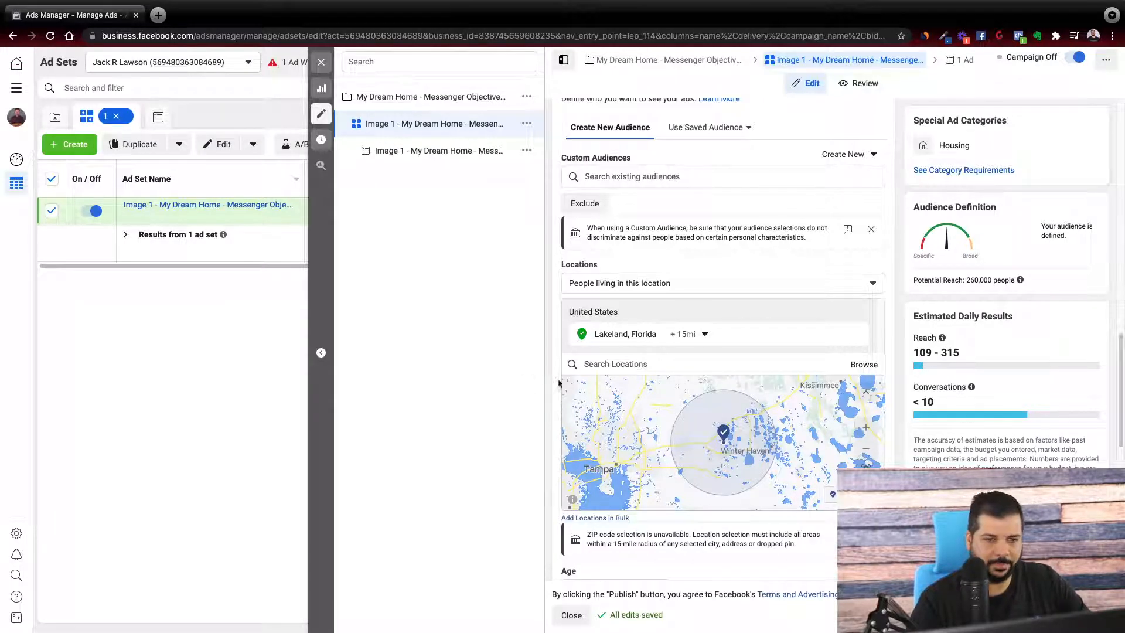
- Look through the minimum and maximum age options for the ad set's audience
{"action": "scroll", "coordinate": [556, 386], "scroll_direction": "down", "scroll_amount": 1}
{"action": "scroll", "coordinate": [555, 385], "scroll_direction": "down", "scroll_amount": 3}
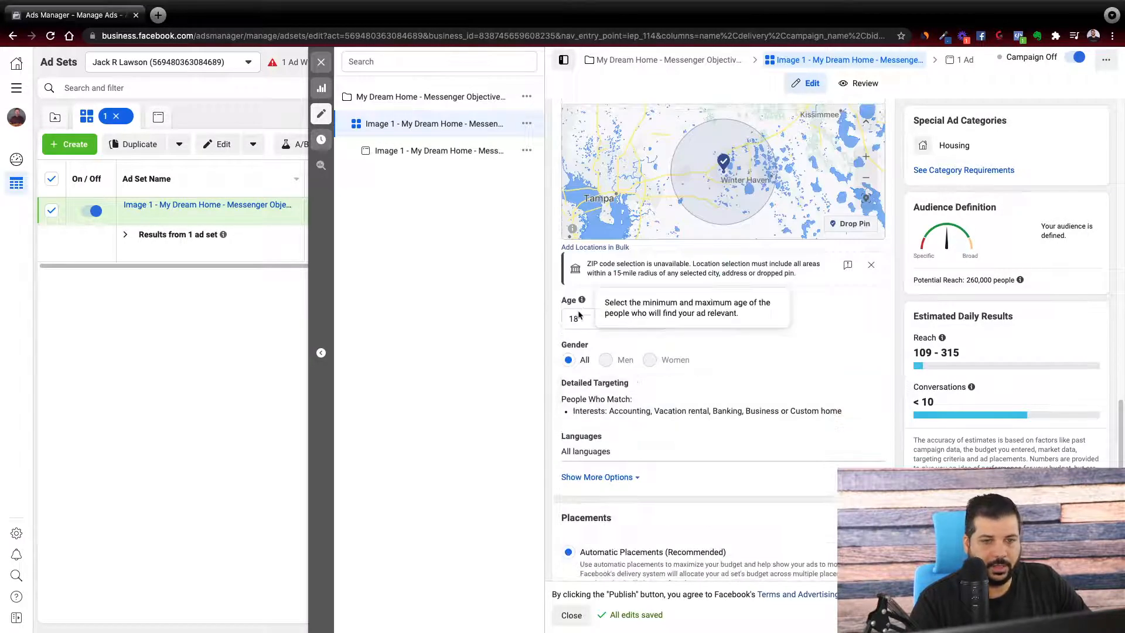
{"action": "left_click", "coordinate": [594, 322]}
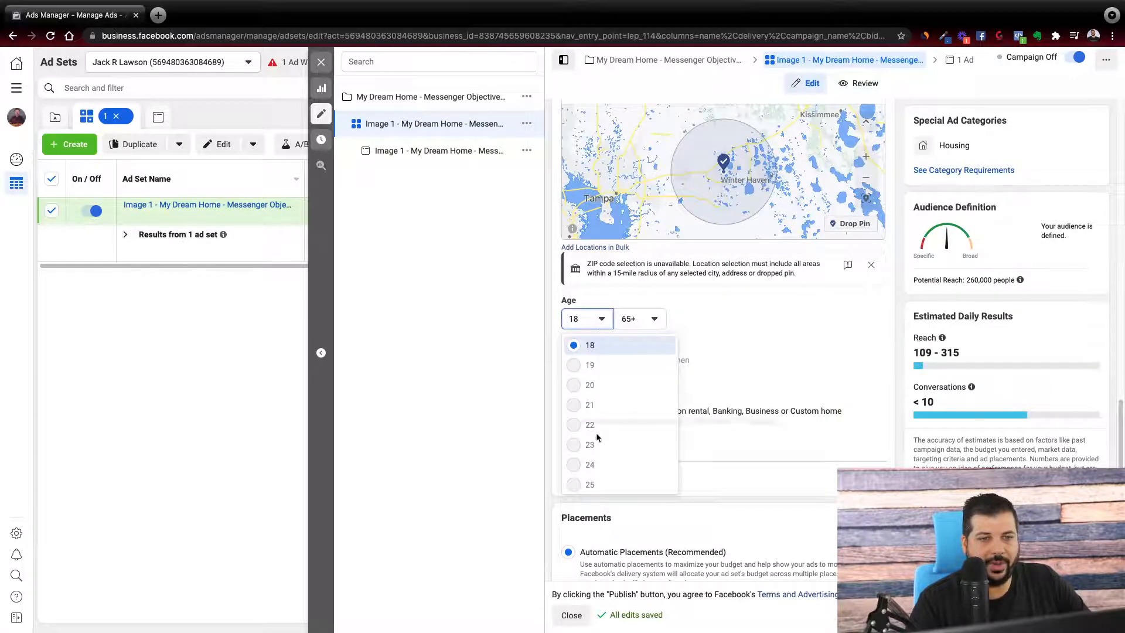
{"action": "left_click", "coordinate": [593, 317]}
{"action": "left_click", "coordinate": [638, 316]}
{"action": "left_click", "coordinate": [641, 316]}
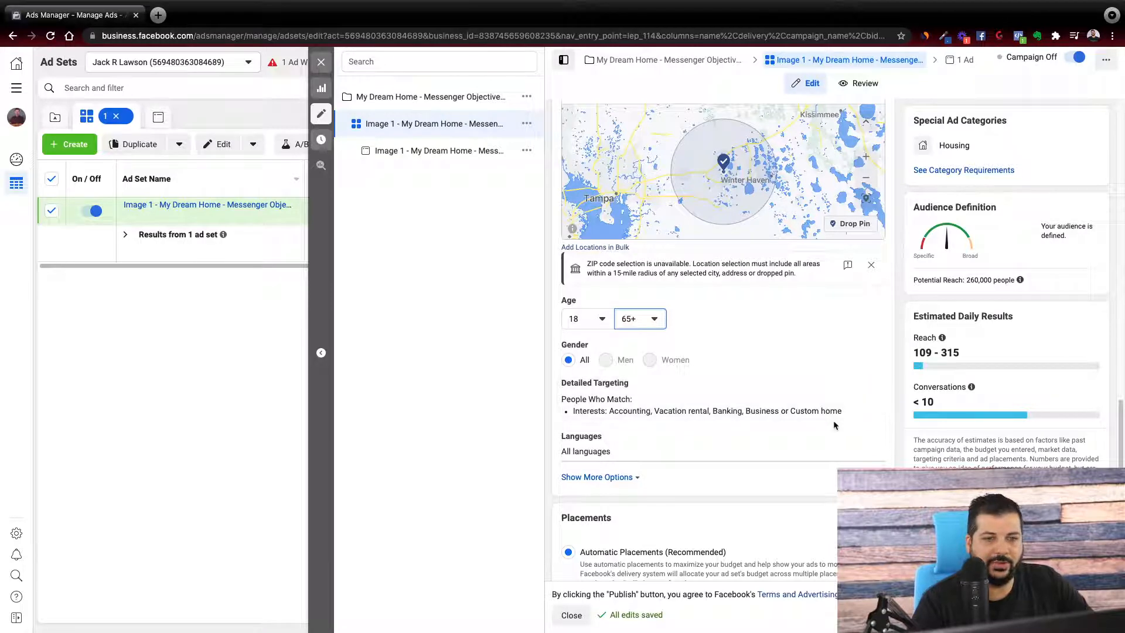
- Open the audience's detailed targeting for editing and look through the interests available to add
{"action": "left_click", "coordinate": [871, 387]}
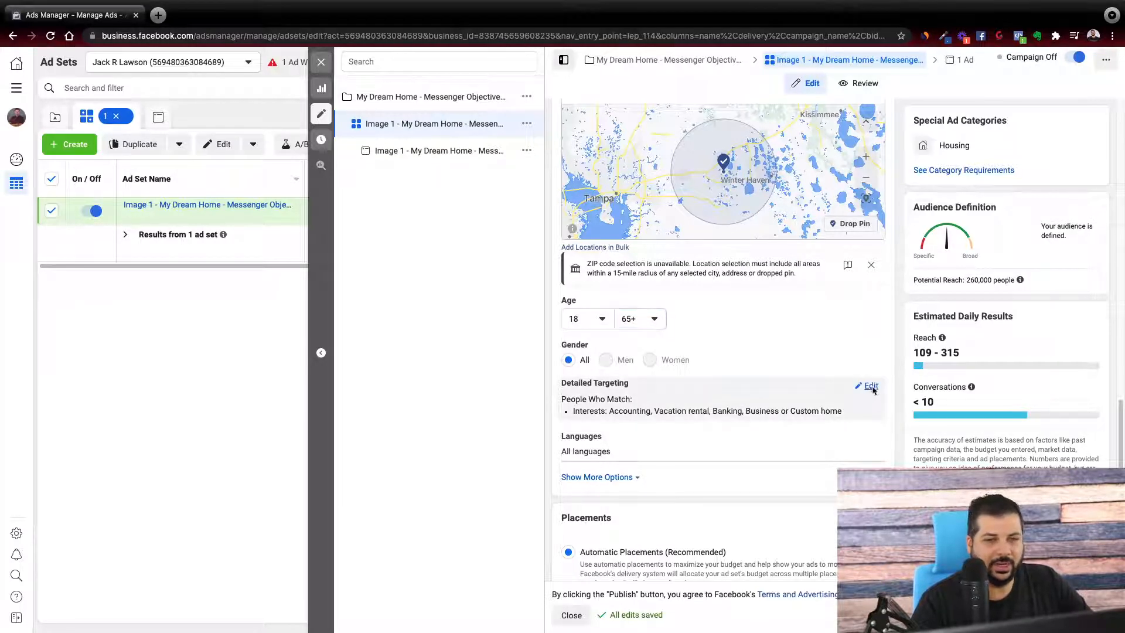
{"action": "scroll", "coordinate": [720, 455], "scroll_direction": "down", "scroll_amount": 2}
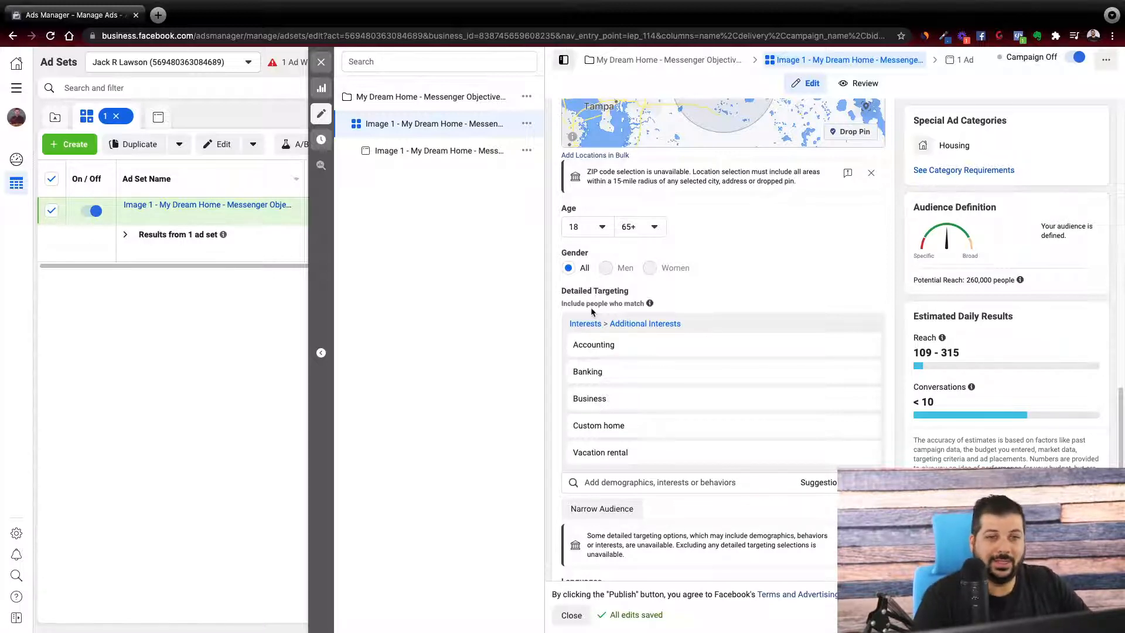
{"action": "left_click", "coordinate": [633, 485]}
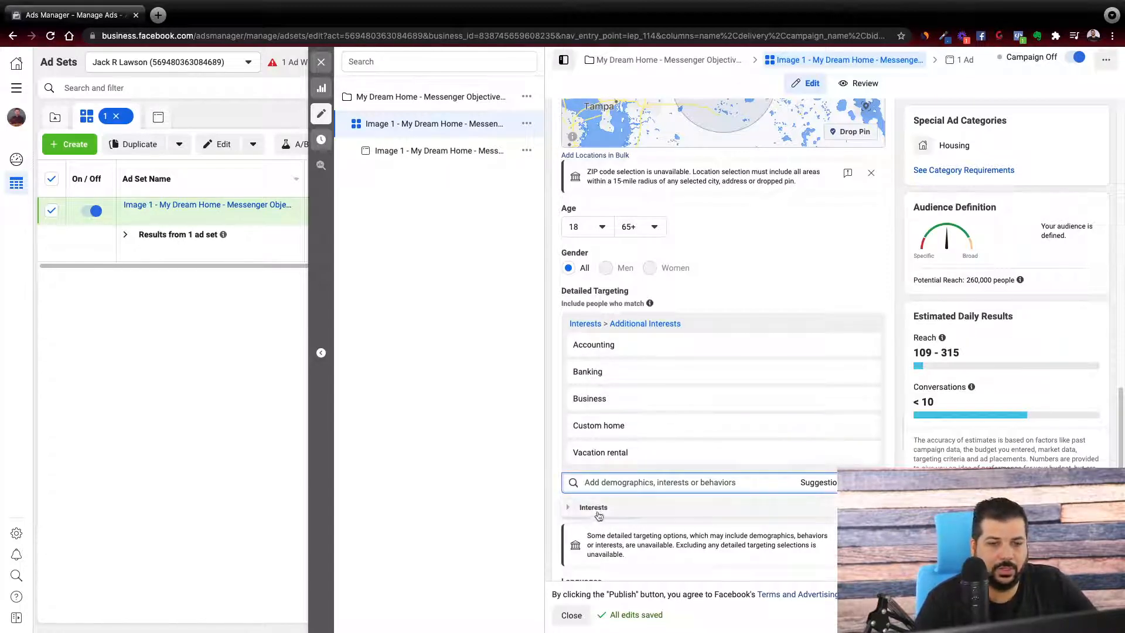
{"action": "scroll", "coordinate": [595, 511], "scroll_direction": "down", "scroll_amount": 3}
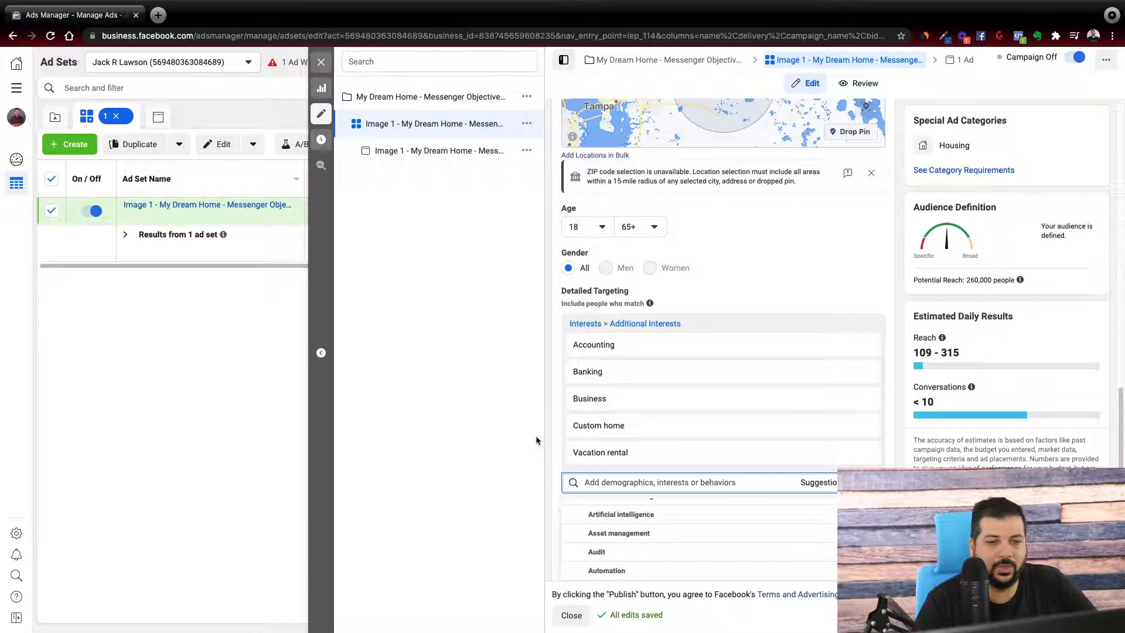
{"action": "scroll", "coordinate": [556, 452], "scroll_direction": "down", "scroll_amount": 2}
{"action": "scroll", "coordinate": [697, 472], "scroll_direction": "down", "scroll_amount": 8}
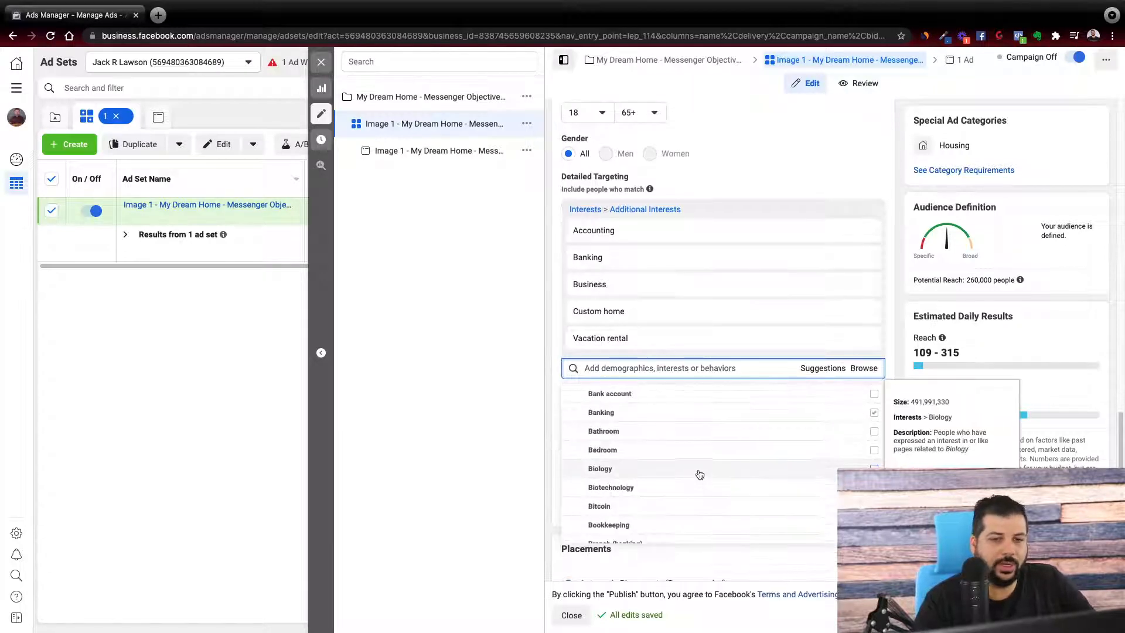
{"action": "scroll", "coordinate": [698, 474], "scroll_direction": "up", "scroll_amount": 10}
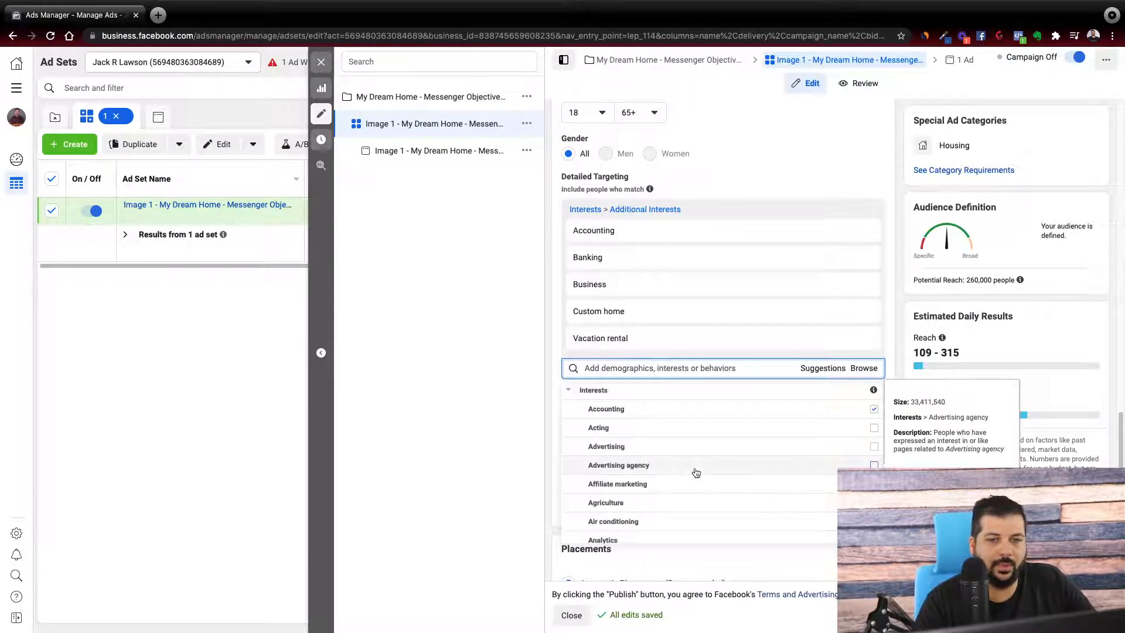
{"action": "left_click", "coordinate": [567, 393]}
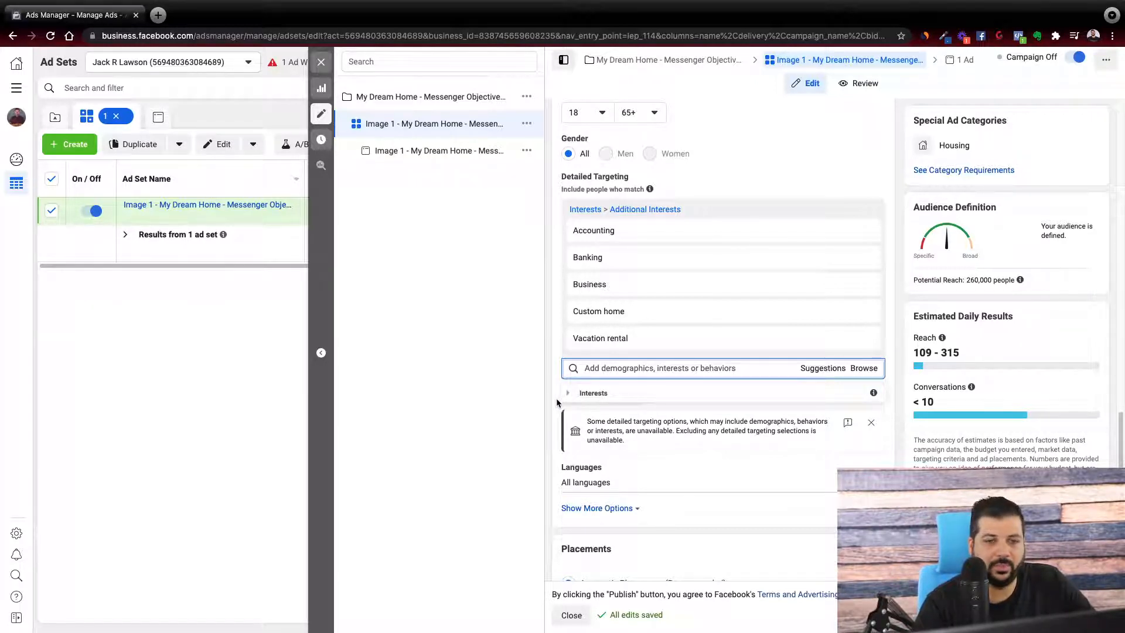
- Limit the audience's languages to English (US)
{"action": "scroll", "coordinate": [557, 404], "scroll_direction": "down", "scroll_amount": 1}
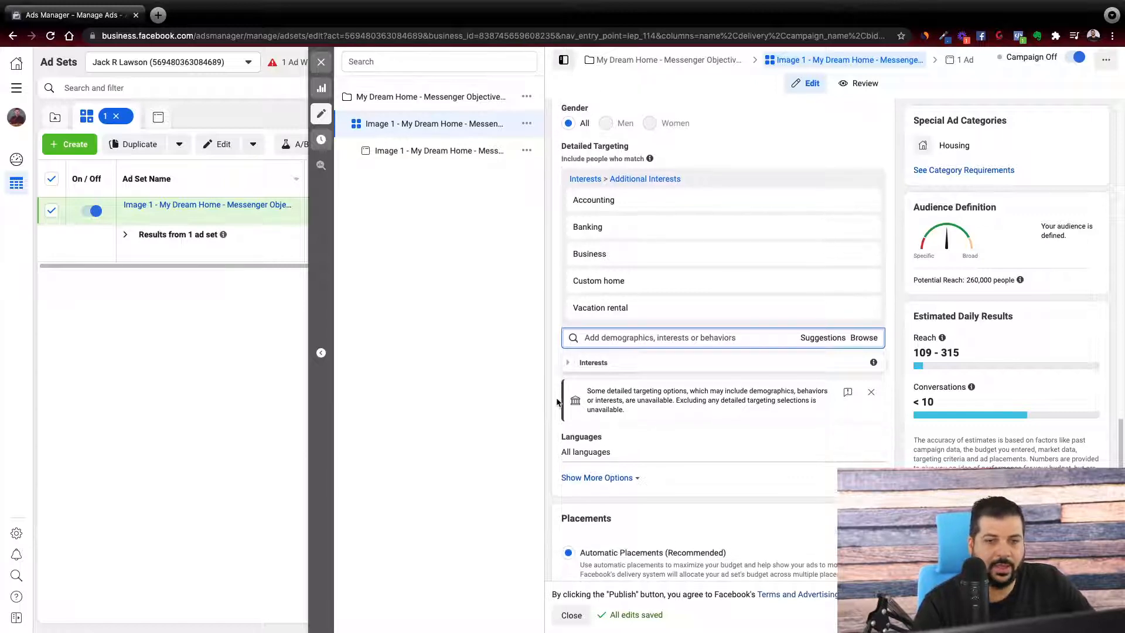
{"action": "scroll", "coordinate": [559, 402], "scroll_direction": "down", "scroll_amount": 3}
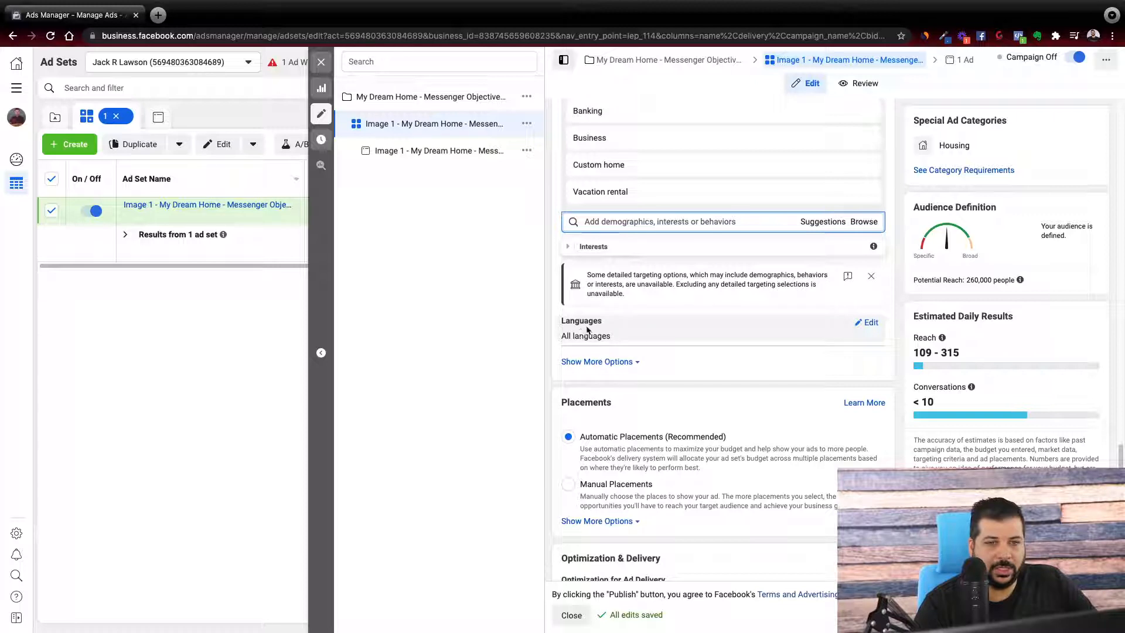
{"action": "left_click", "coordinate": [866, 323]}
{"action": "left_click", "coordinate": [652, 336]}
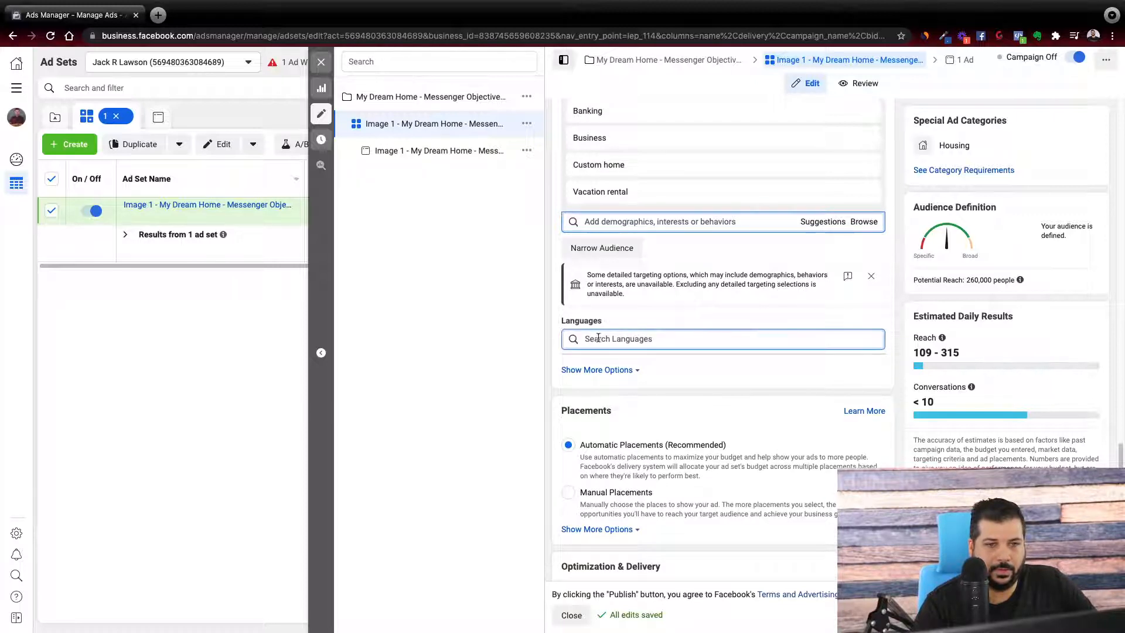
{"action": "type", "text": "english"}
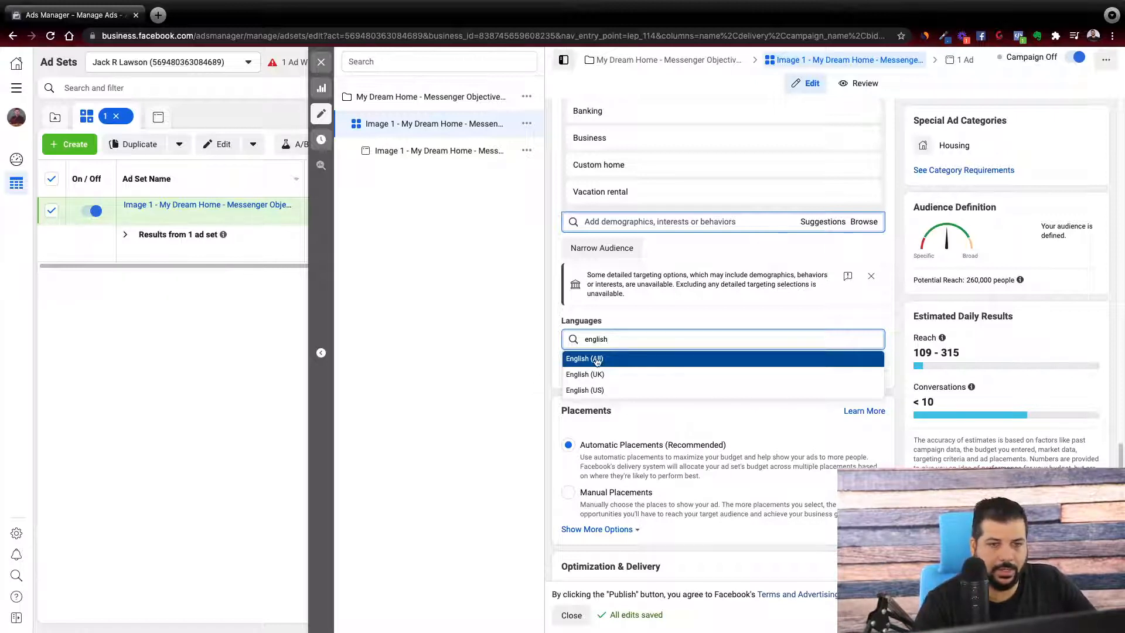
{"action": "left_click", "coordinate": [585, 390]}
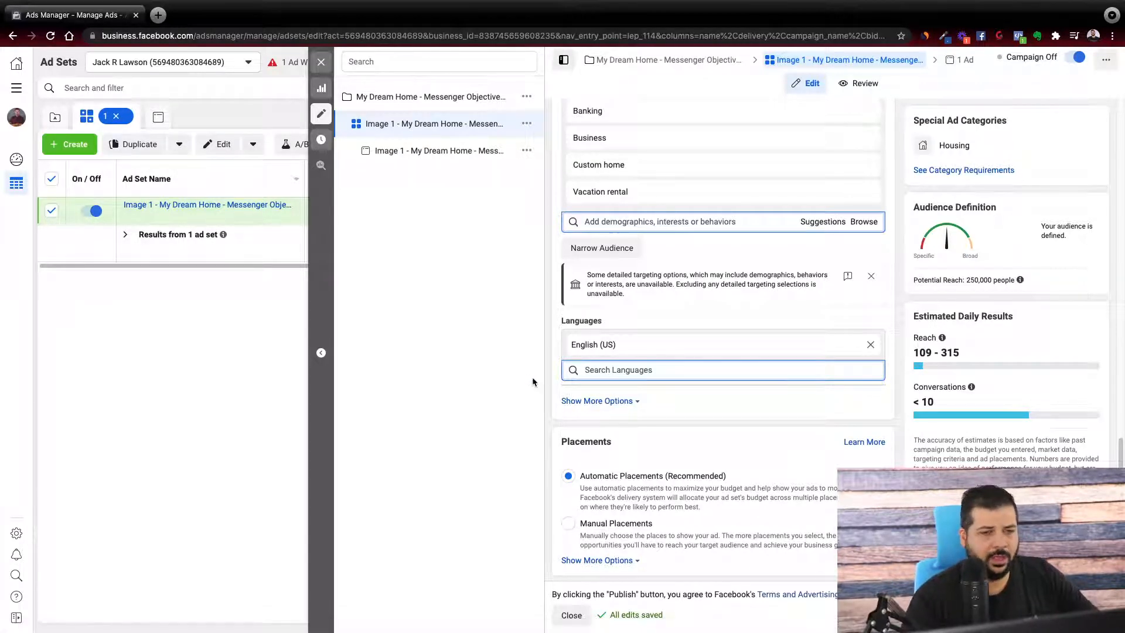
- Review the ad set's placement options and its Optimization & Delivery settings
{"action": "scroll", "coordinate": [553, 389], "scroll_direction": "down", "scroll_amount": 3}
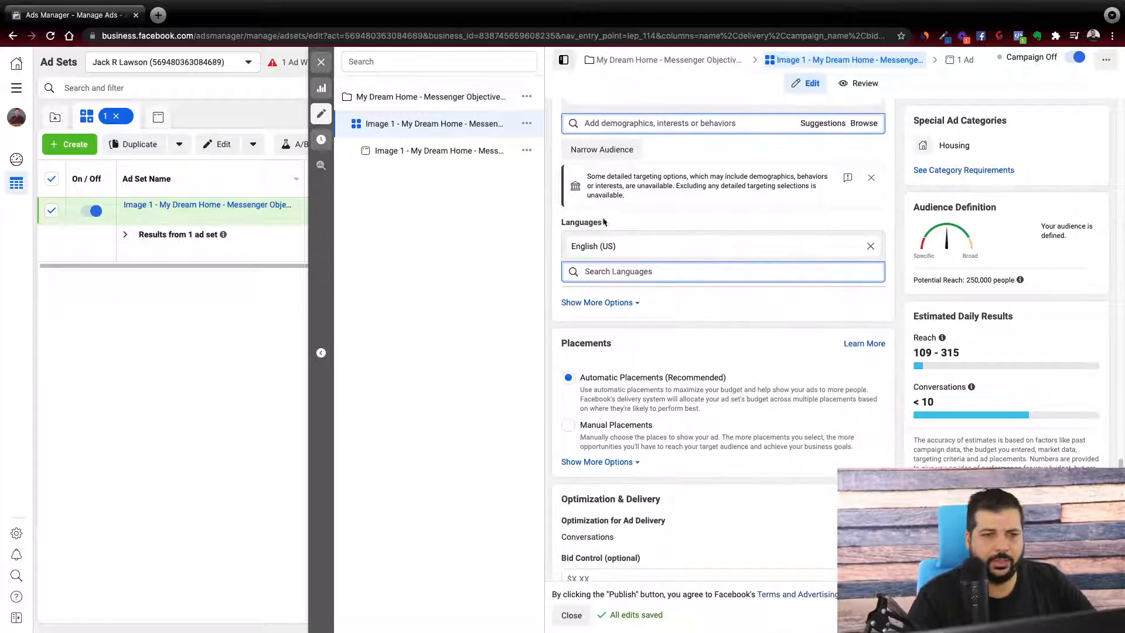
{"action": "scroll", "coordinate": [514, 353], "scroll_direction": "down", "scroll_amount": 3}
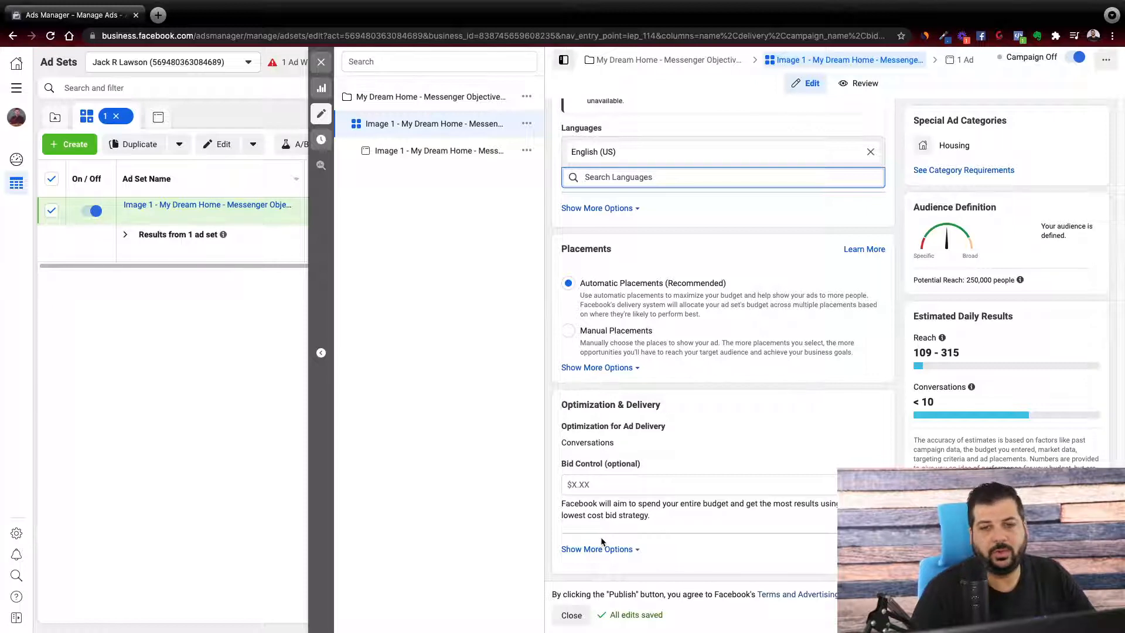
{"action": "scroll", "coordinate": [762, 435], "scroll_direction": "up", "scroll_amount": 1}
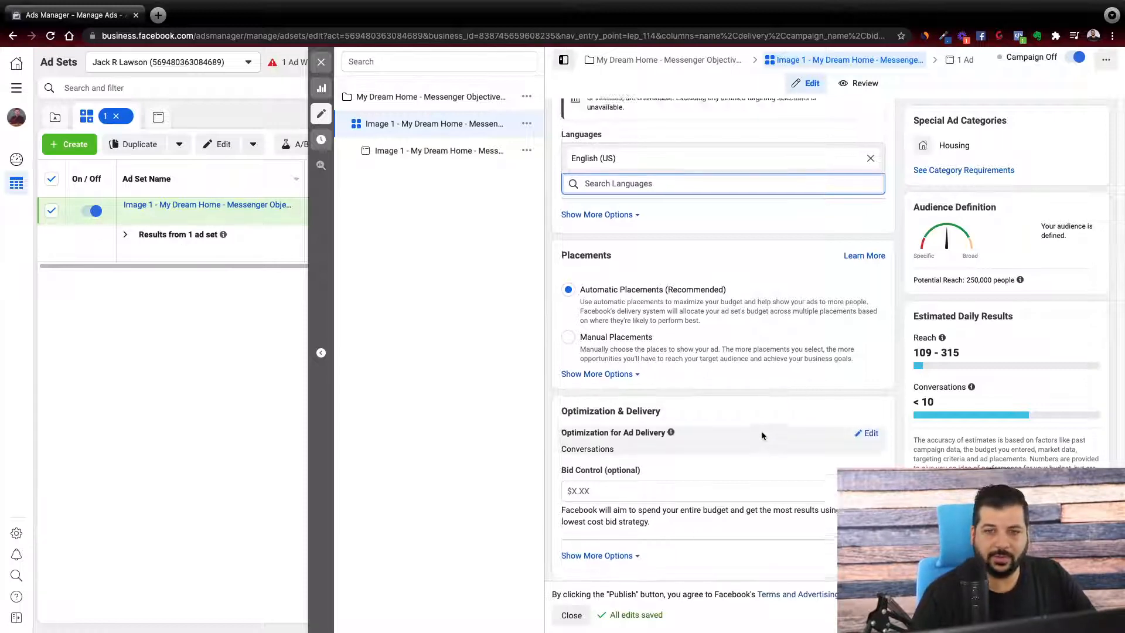
{"action": "scroll", "coordinate": [763, 435], "scroll_direction": "up", "scroll_amount": 1}
{"action": "scroll", "coordinate": [996, 252], "scroll_direction": "up", "scroll_amount": 2}
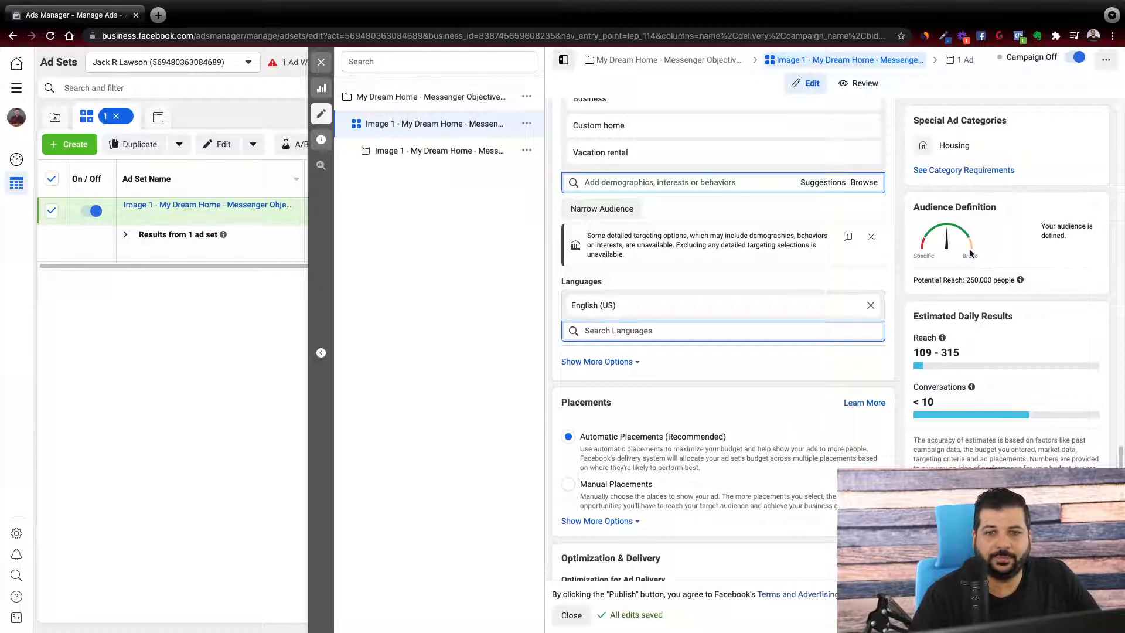
- Examine the audience definition and the estimated daily reach and conversations, and go back over the ad set's settings up to its name
{"action": "scroll", "coordinate": [969, 254], "scroll_direction": "up", "scroll_amount": 3}
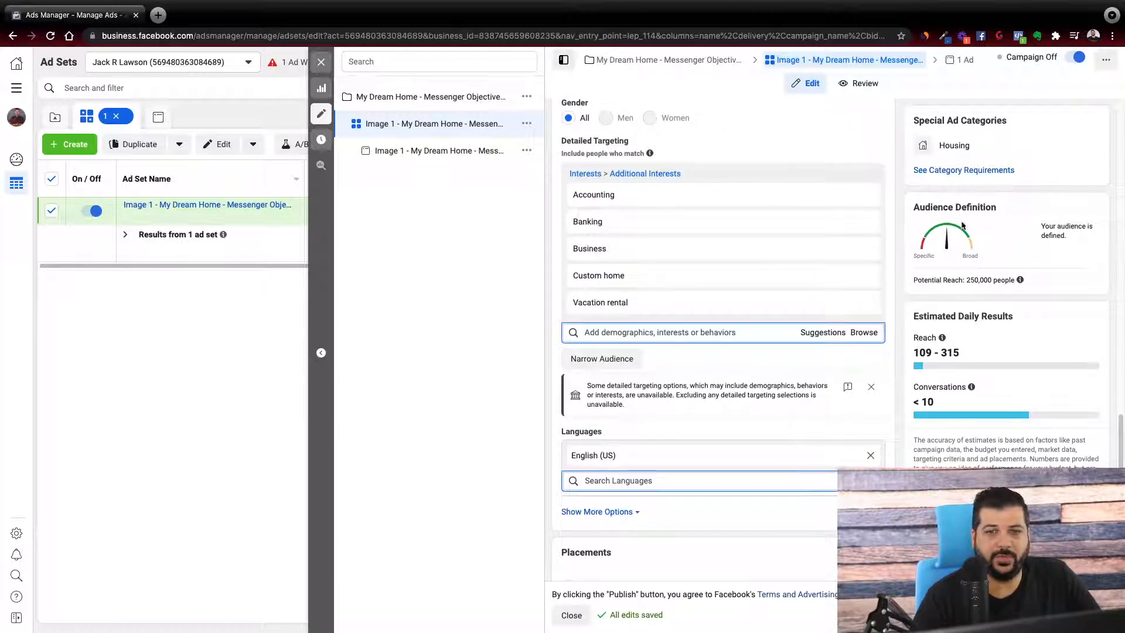
{"action": "mouse_move", "coordinate": [941, 338]}
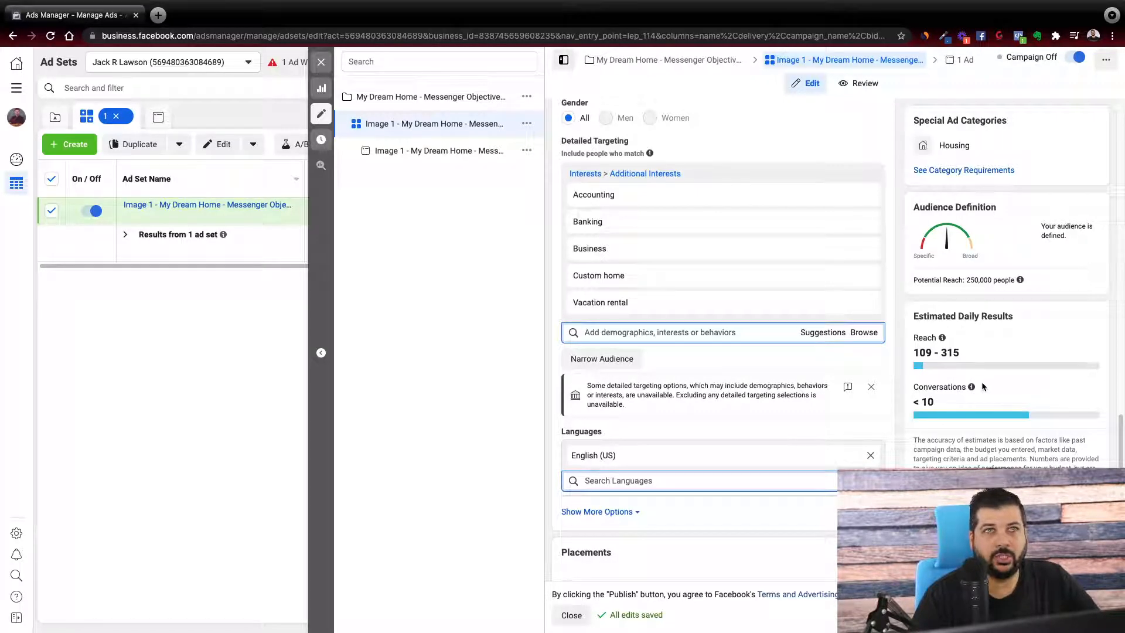
{"action": "mouse_move", "coordinate": [970, 387]}
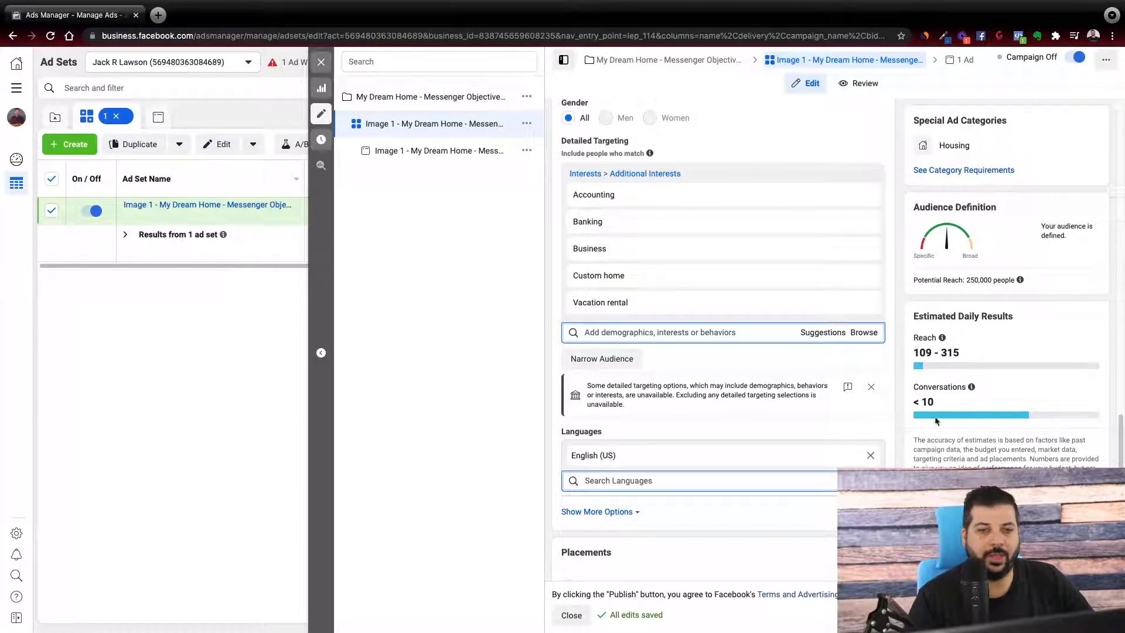
{"action": "mouse_move", "coordinate": [965, 396]}
{"action": "scroll", "coordinate": [965, 396], "scroll_direction": "up", "scroll_amount": 1}
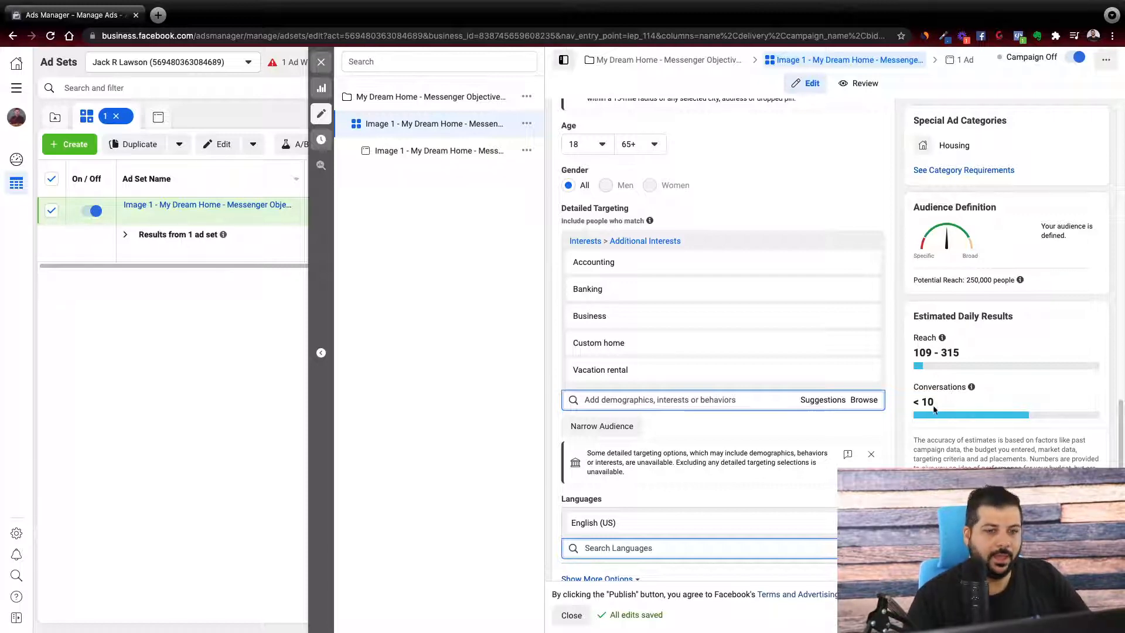
{"action": "scroll", "coordinate": [832, 422], "scroll_direction": "down", "scroll_amount": 6}
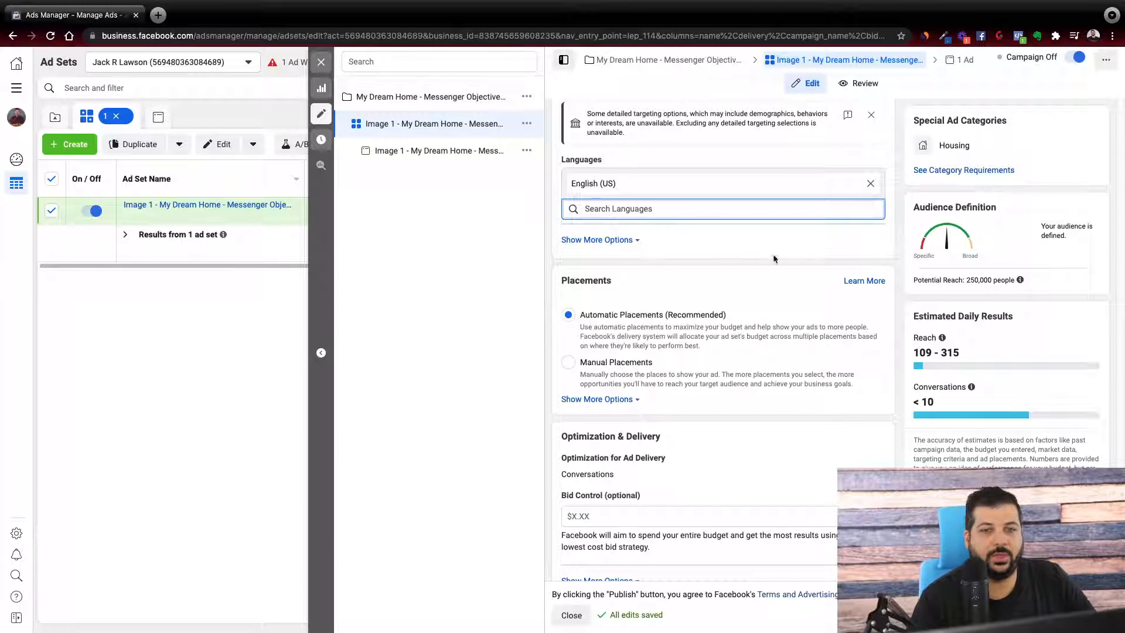
{"action": "scroll", "coordinate": [737, 347], "scroll_direction": "up", "scroll_amount": 15}
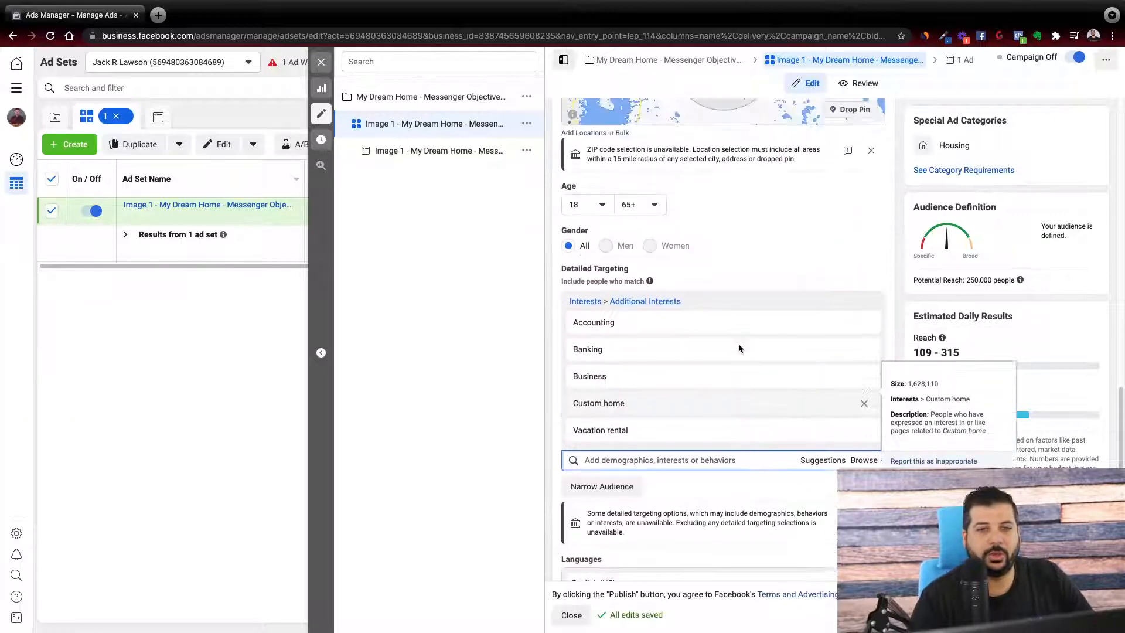
{"action": "scroll", "coordinate": [748, 343], "scroll_direction": "up", "scroll_amount": 5}
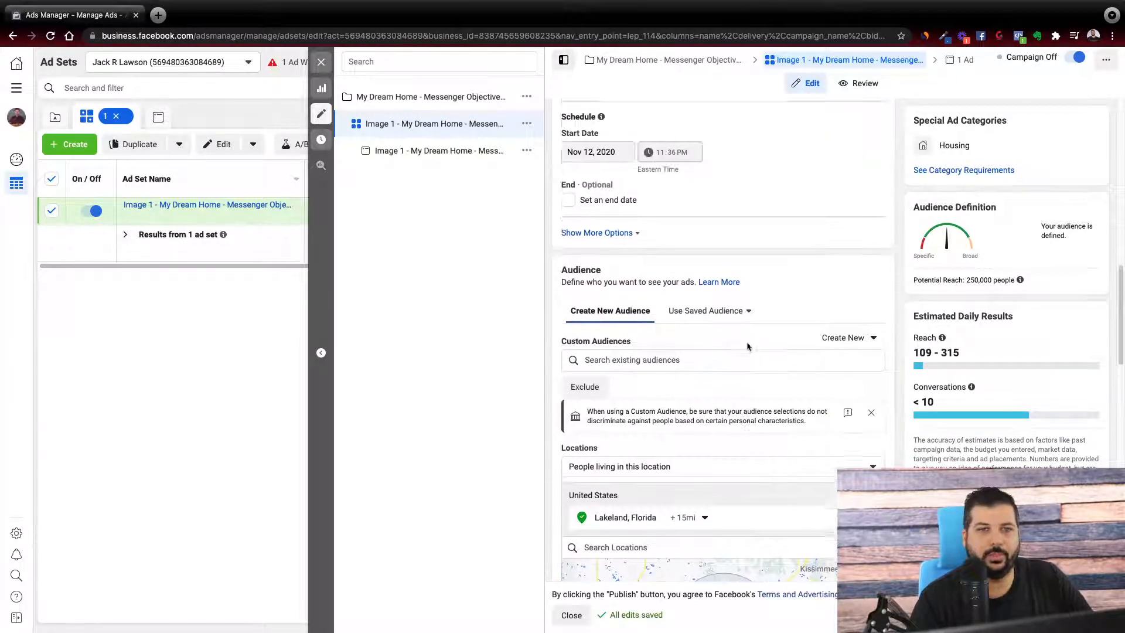
{"action": "scroll", "coordinate": [748, 356], "scroll_direction": "up", "scroll_amount": 8}
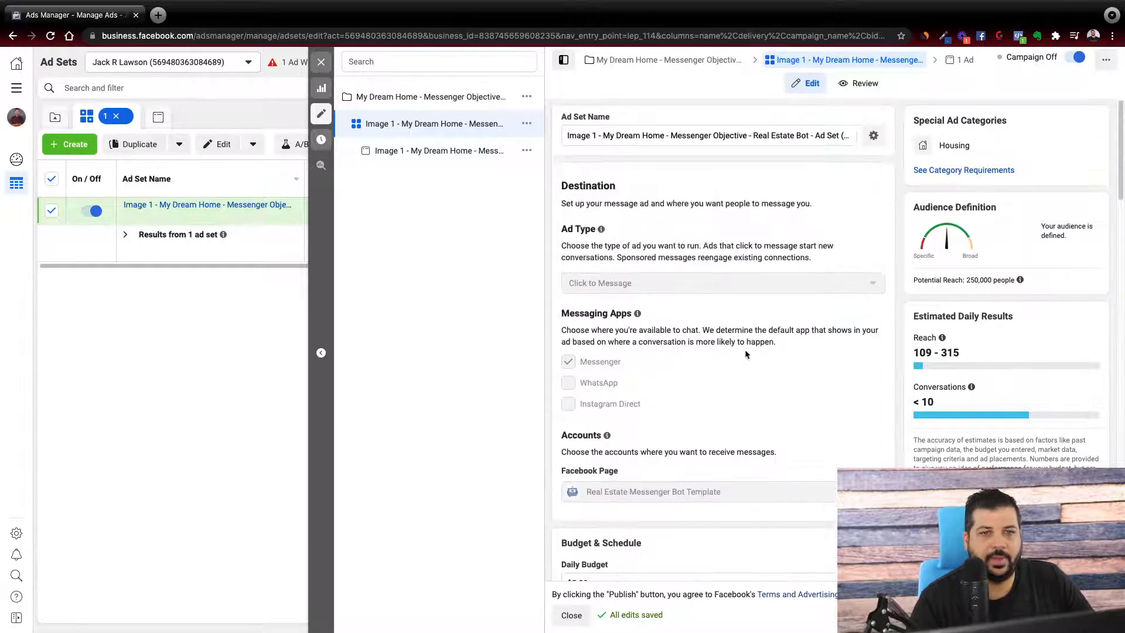